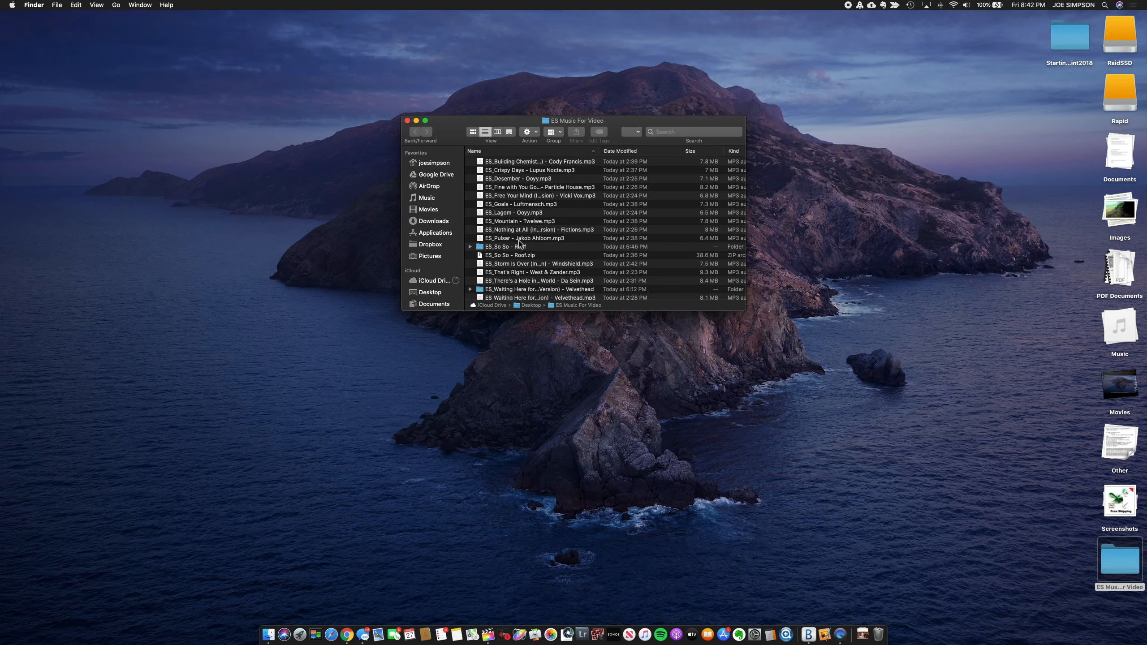
Step: Open the ES_So So - Roof music folder, switch to Final Cut Pro and select the five ES_So So clips in the Fishing event
scroll(520, 245, "down", 3)
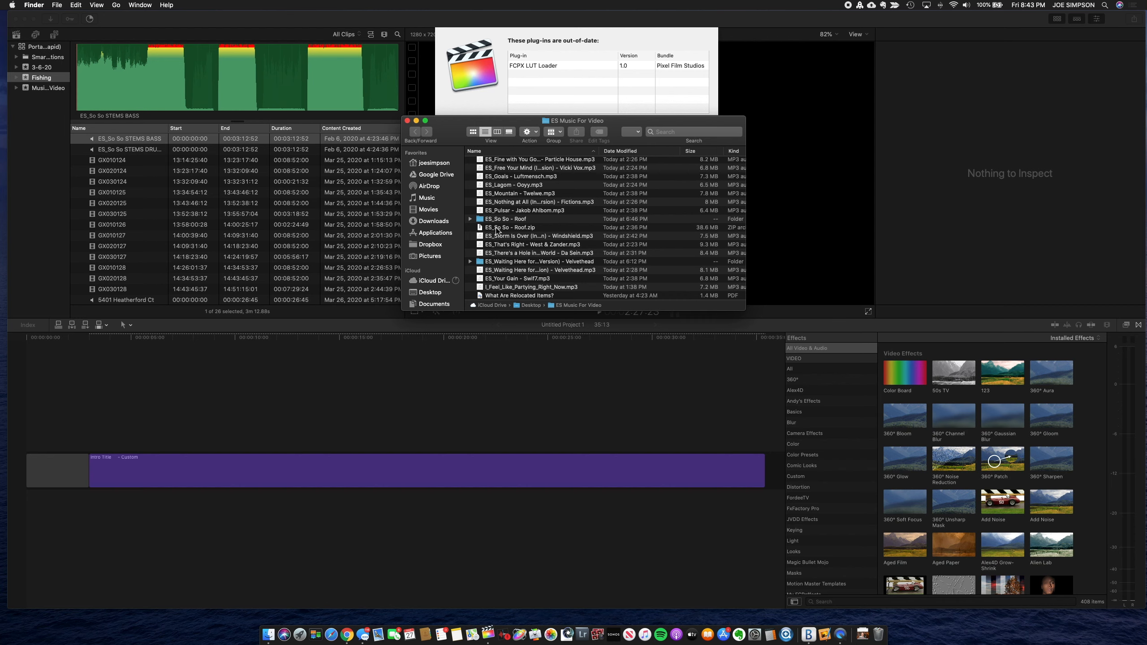
double_click(494, 220)
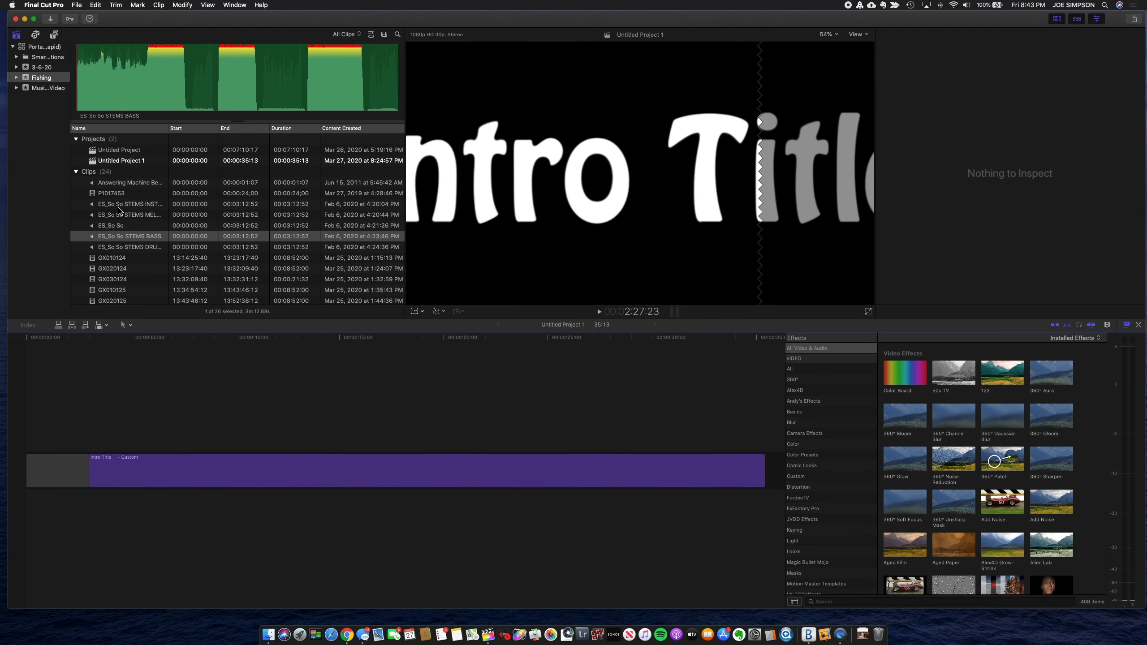
left_click(113, 206)
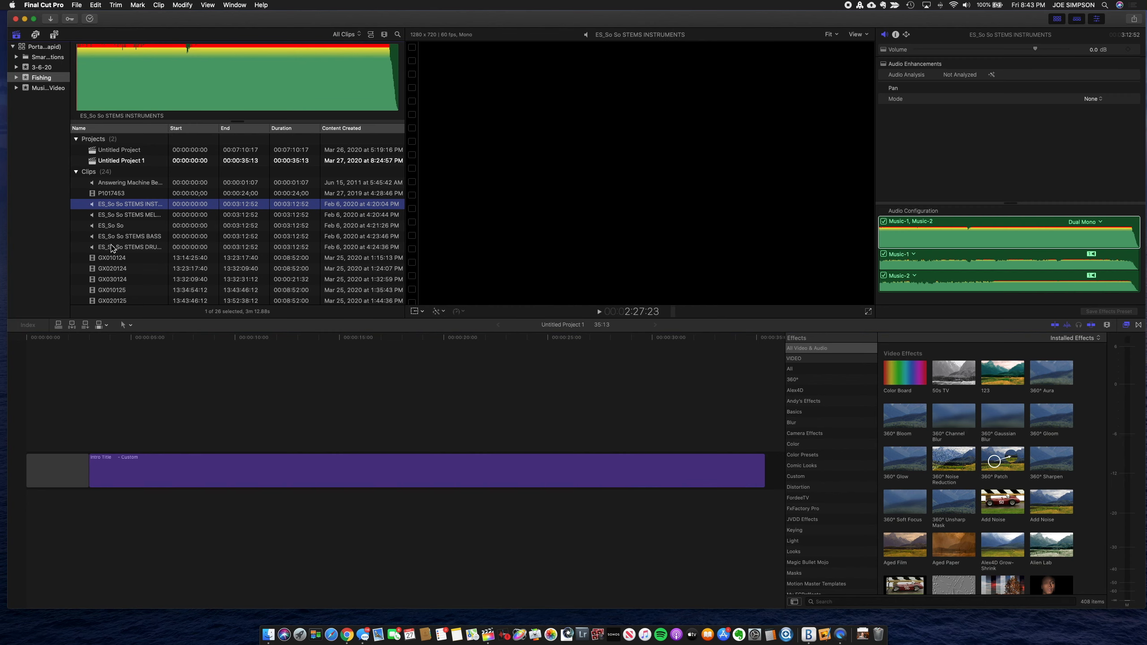
left_click(108, 248, "shift")
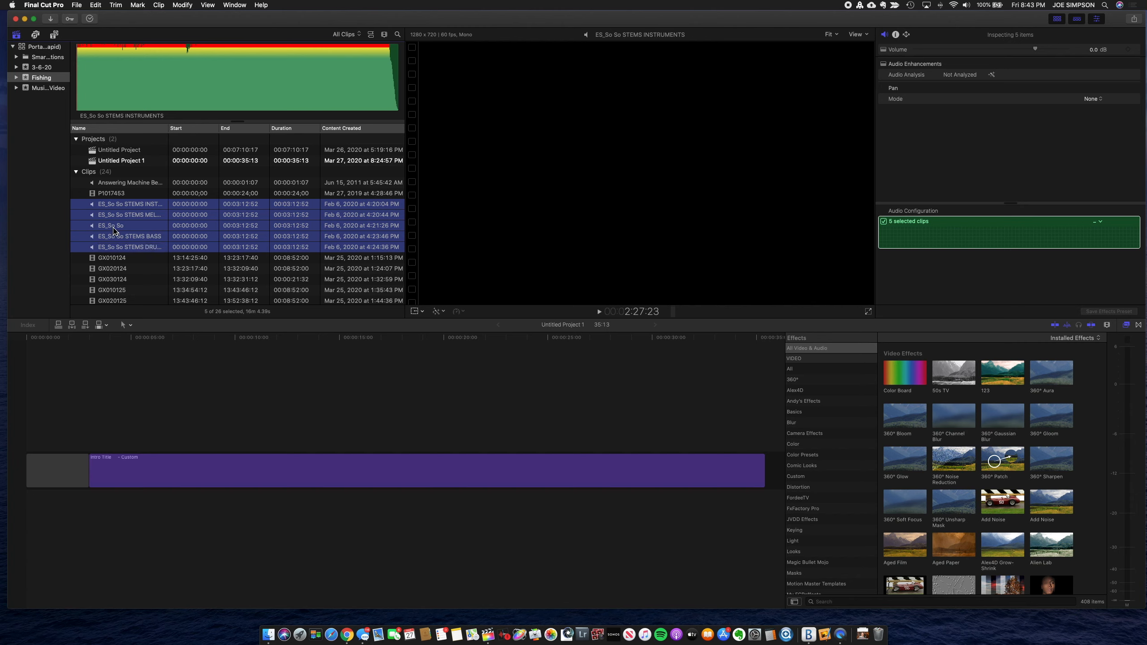
Step: Preview the opening of the full ES_So So mix in the browser
left_click(103, 228)
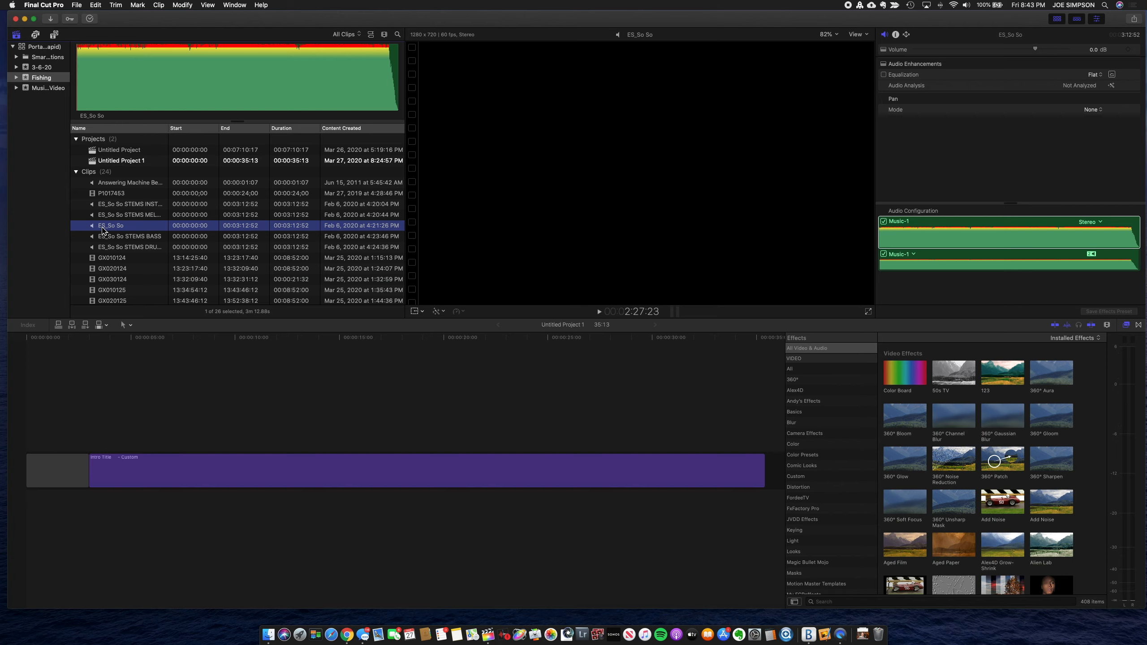
key("space")
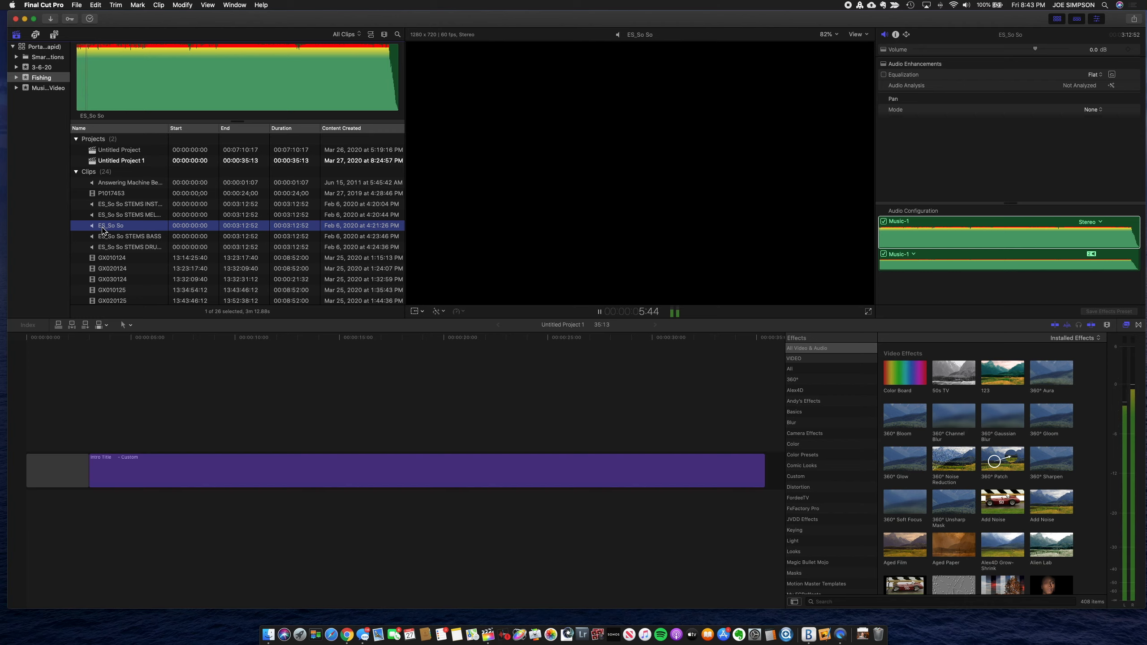
key("space")
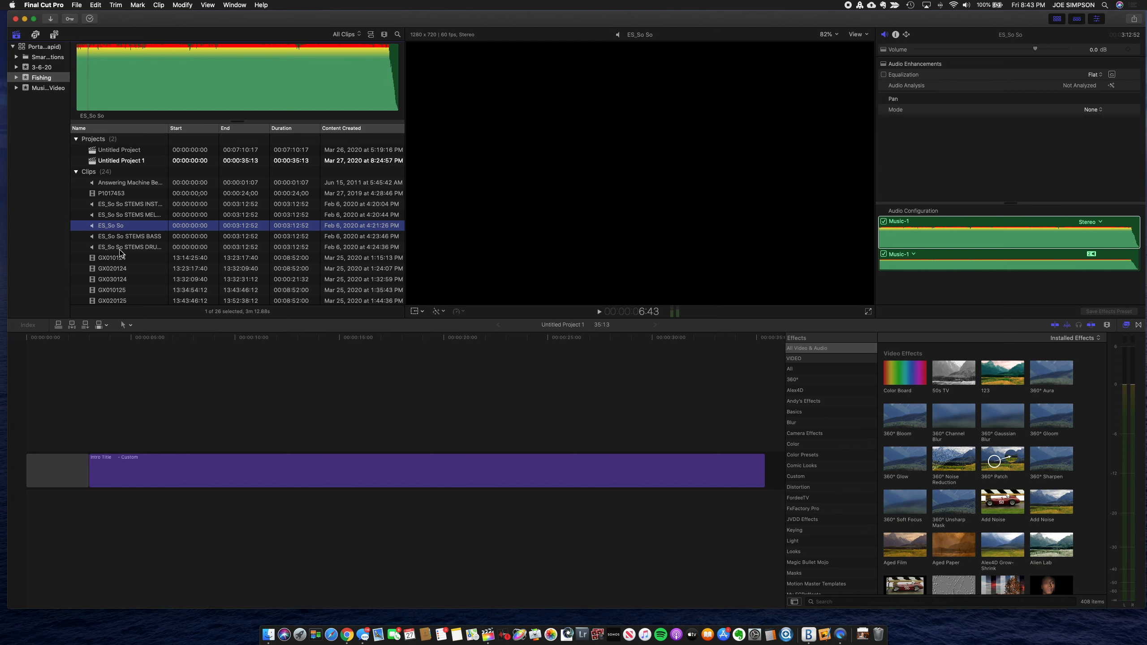
Step: Preview the openings of the ES_So So bass stem and drums stem in the browser
left_click(117, 238)
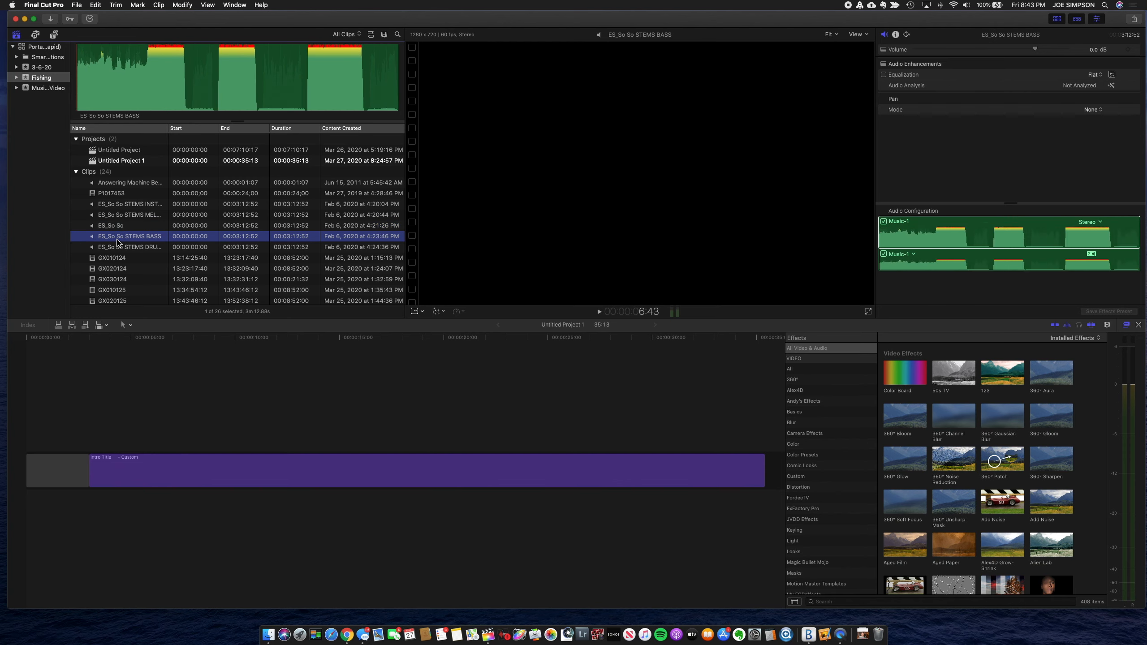
key("space")
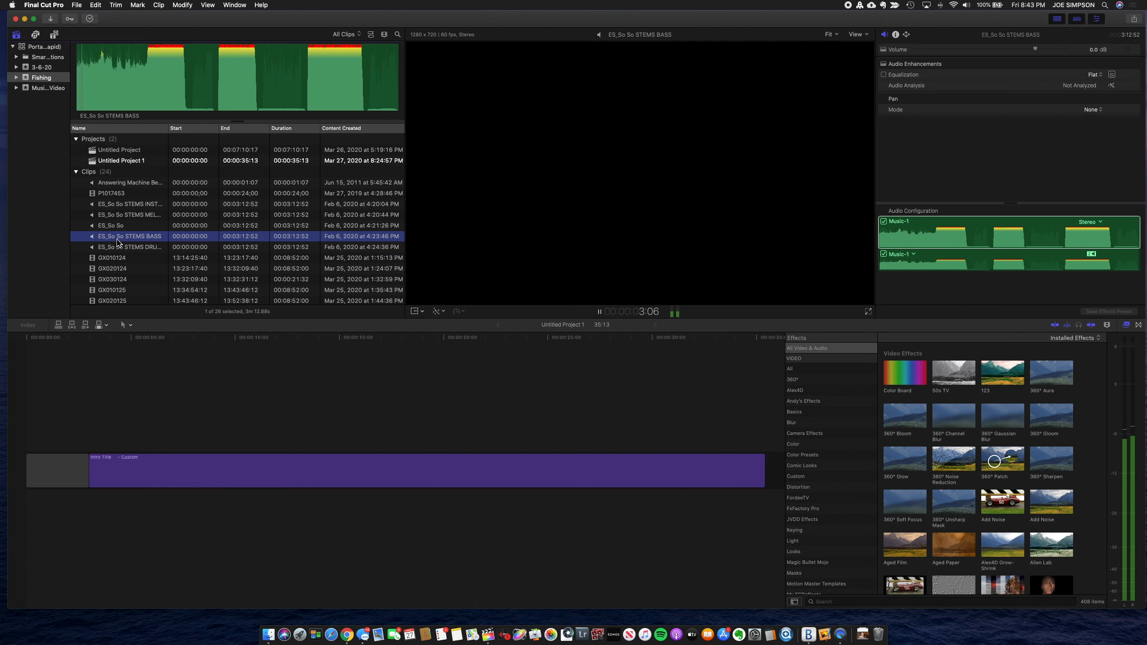
key("space")
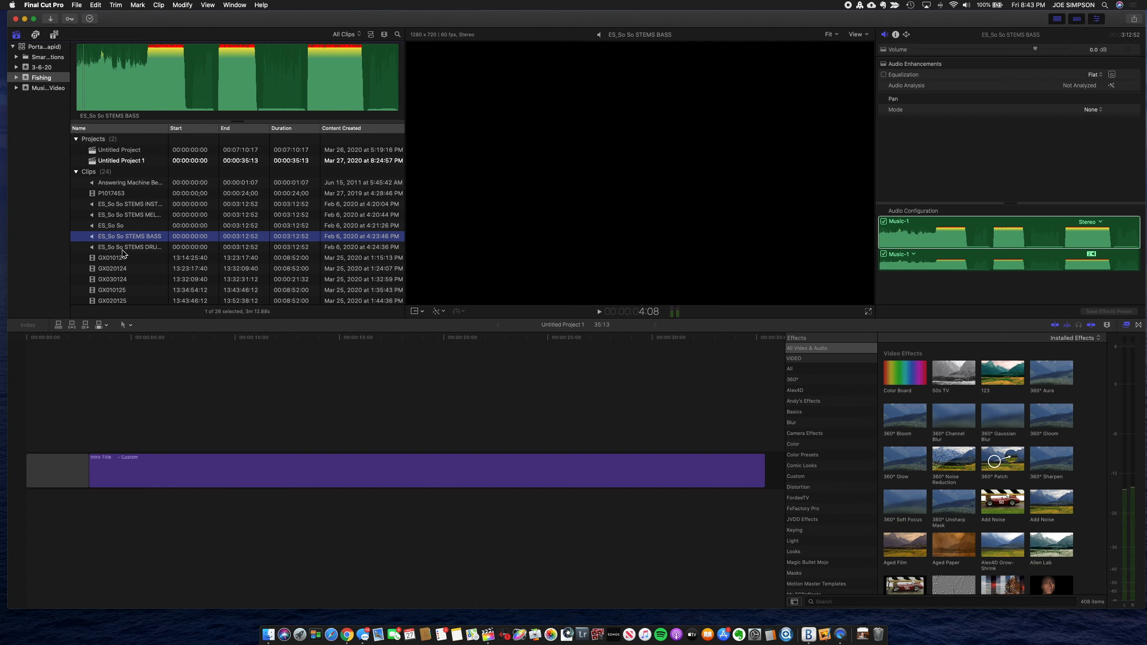
left_click(123, 250)
key("space")
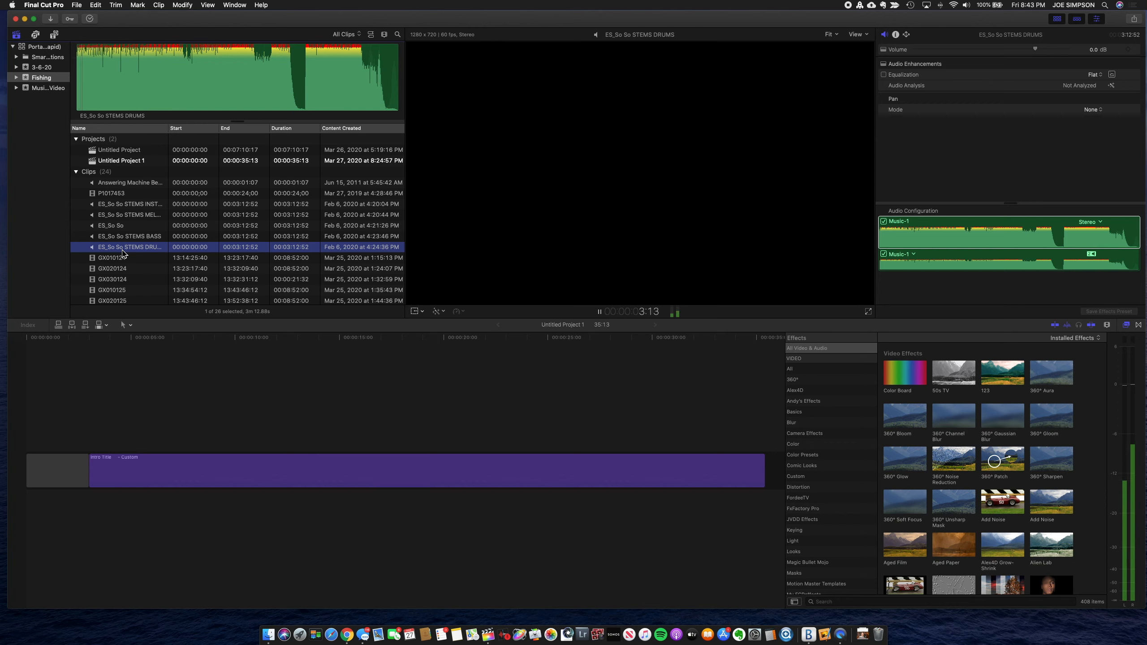
key("space")
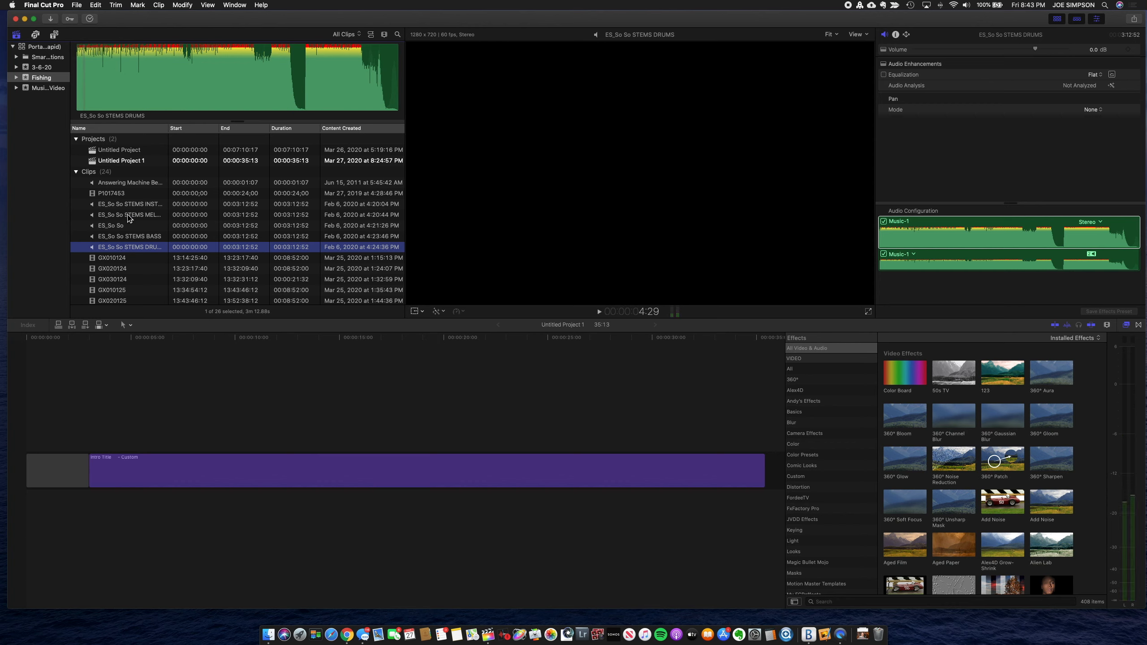
Step: Preview the instruments stem from its start and the melody stem from just before its melody begins
left_click(128, 204)
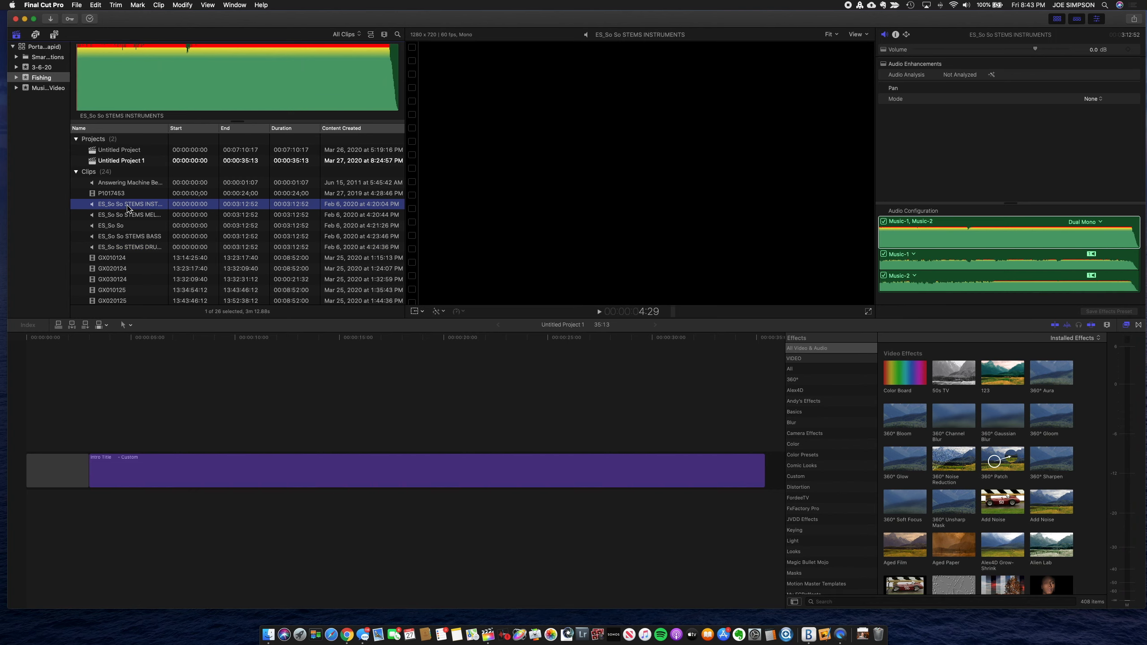
key("space")
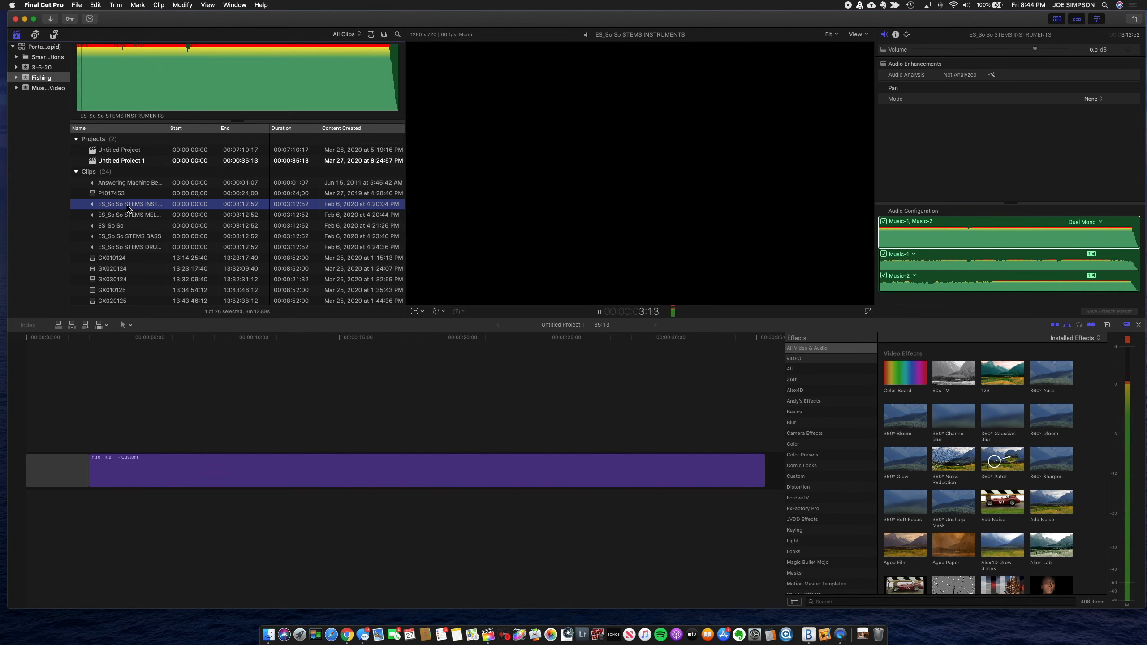
key("space")
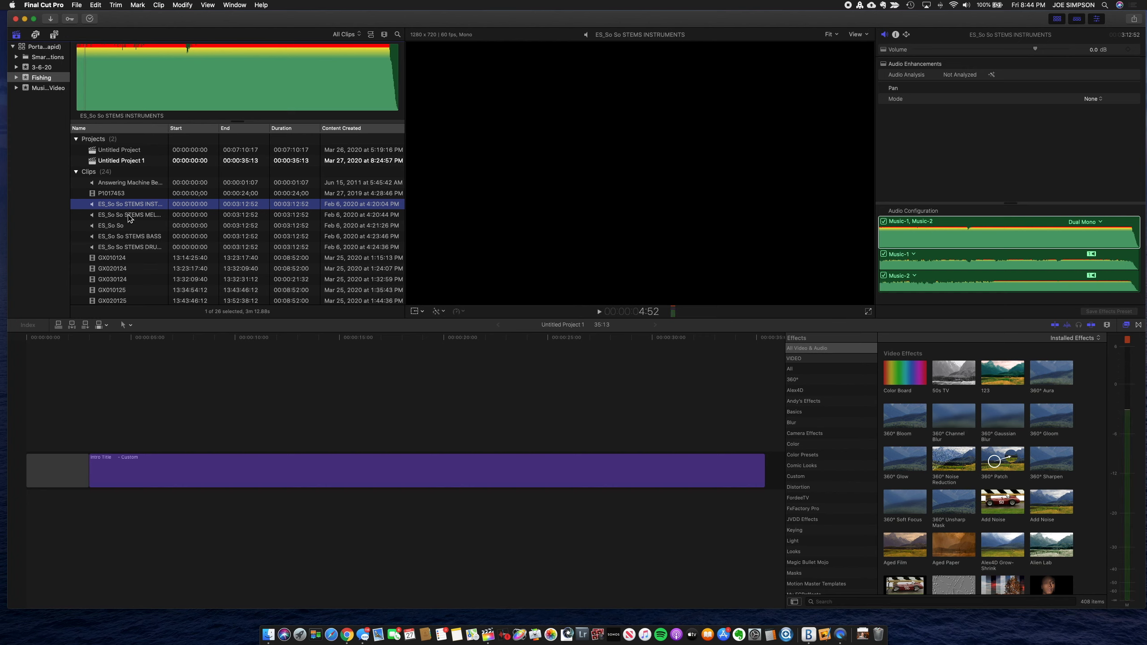
left_click(129, 215)
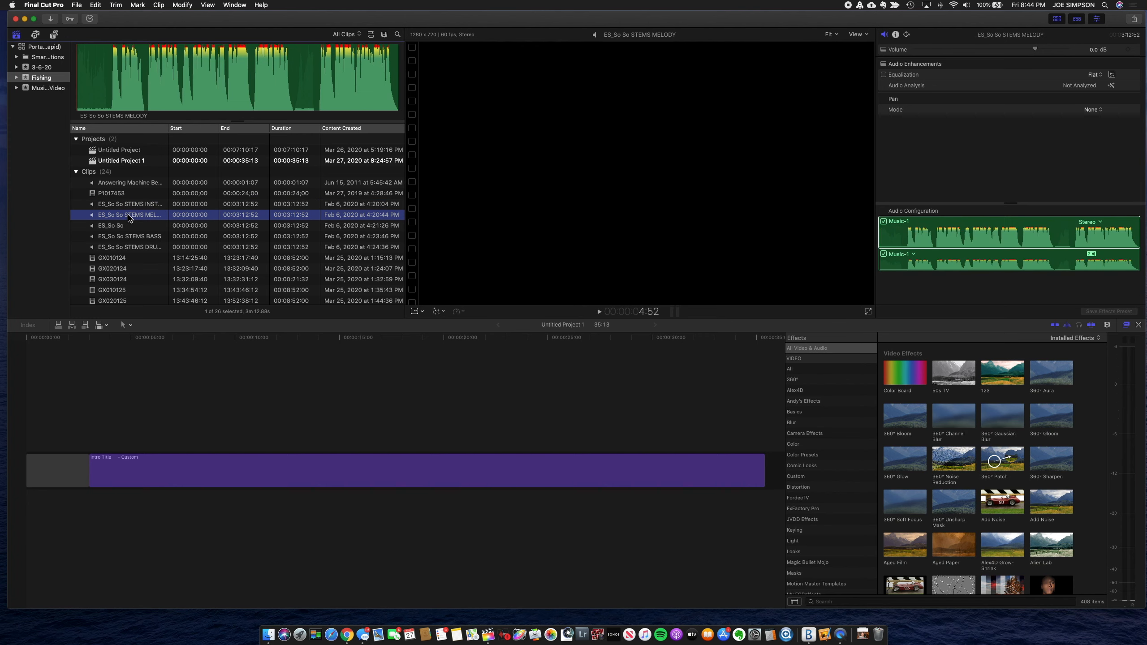
left_click(97, 83)
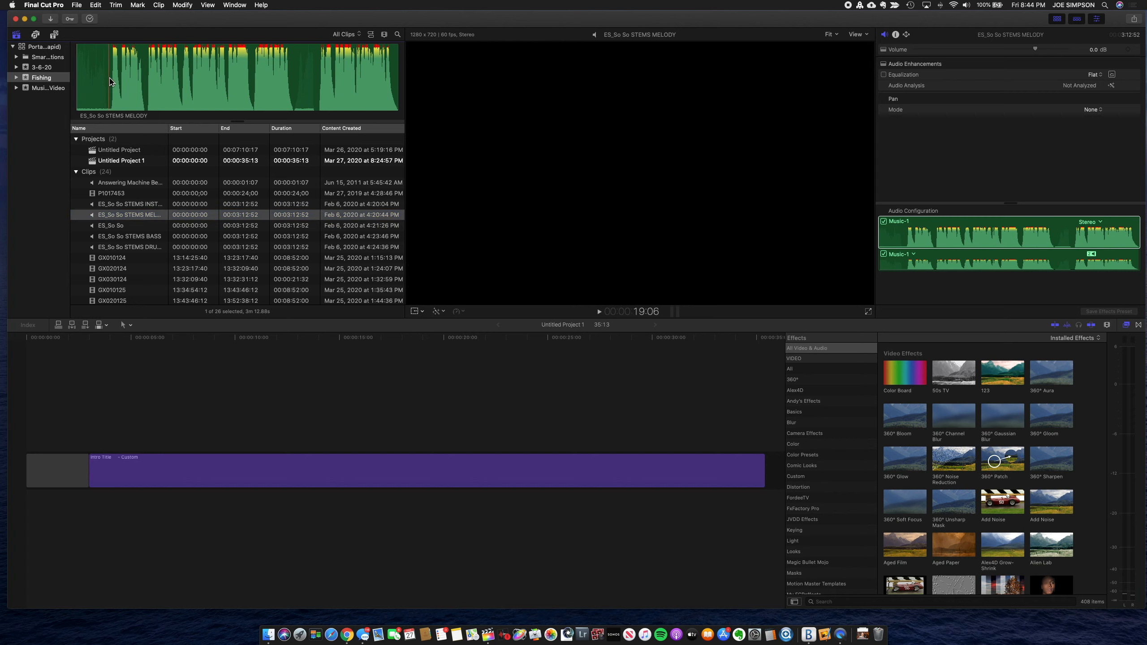
key("space")
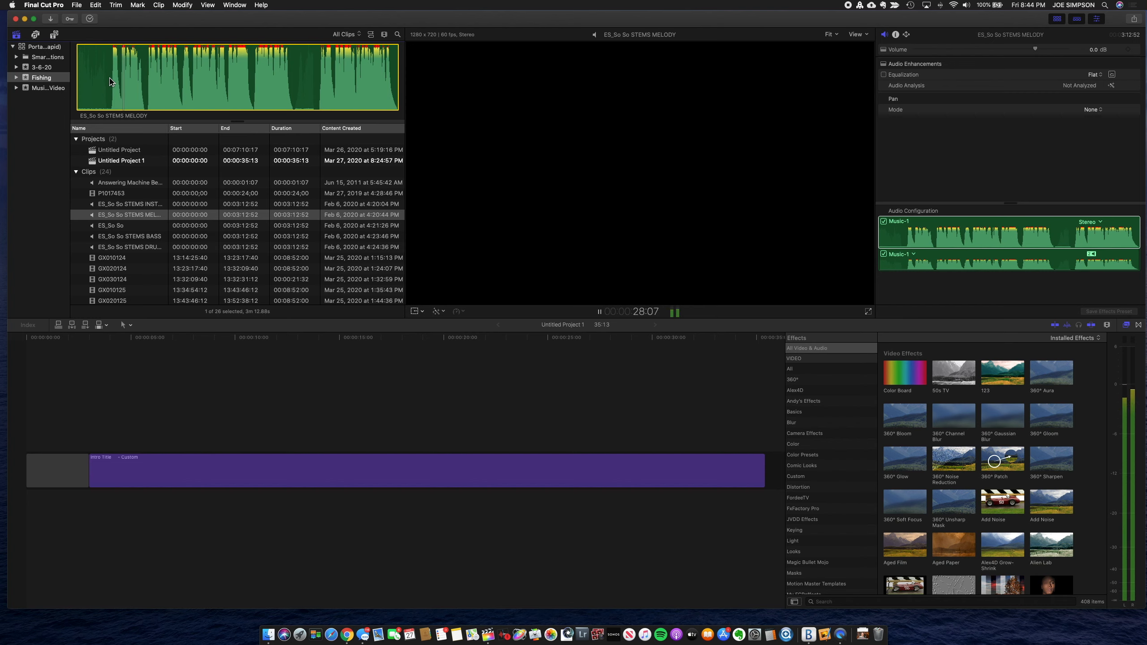
key("space")
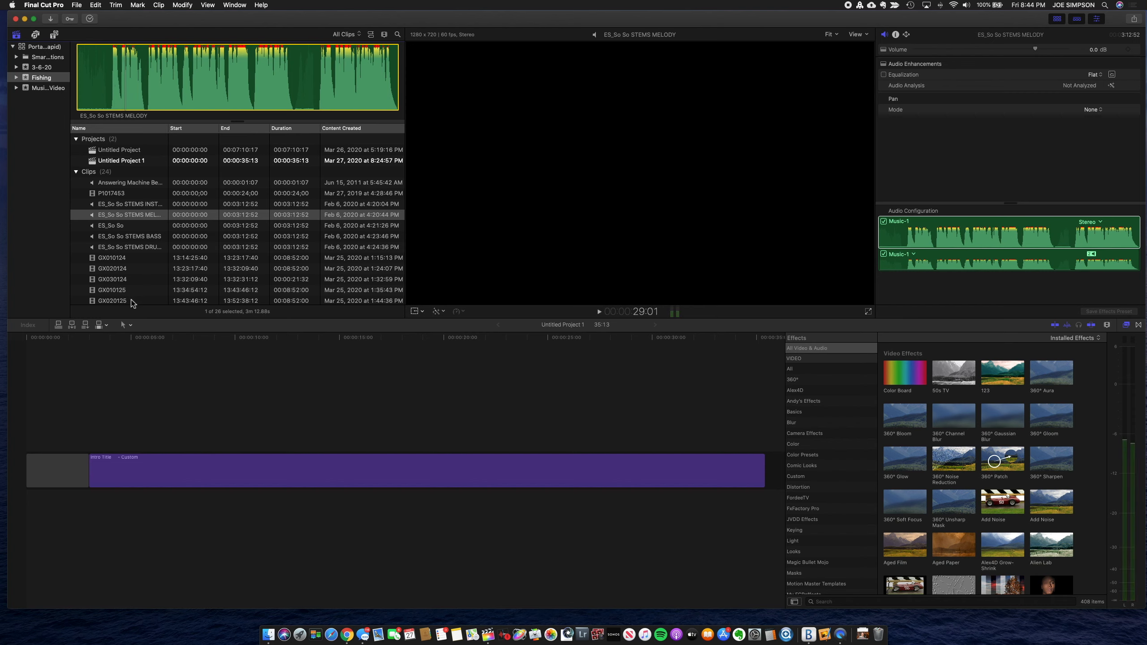
Step: Try the full ES_So So mix beneath the start of the Intro Title clip and remove it after playback
left_click(131, 354)
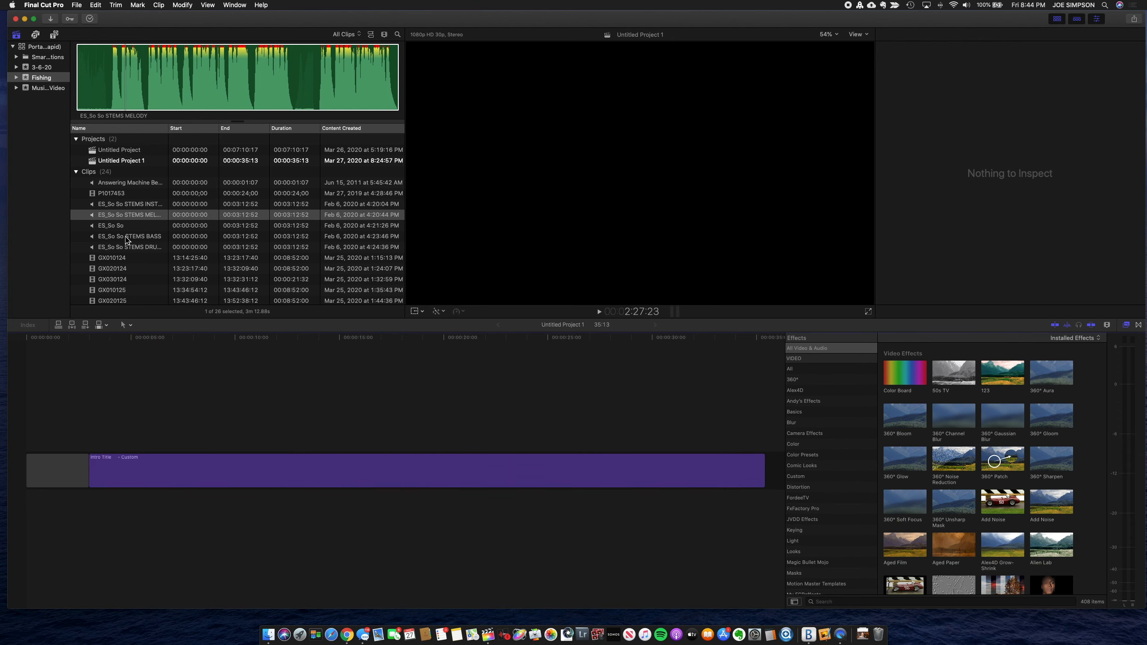
left_click(111, 226)
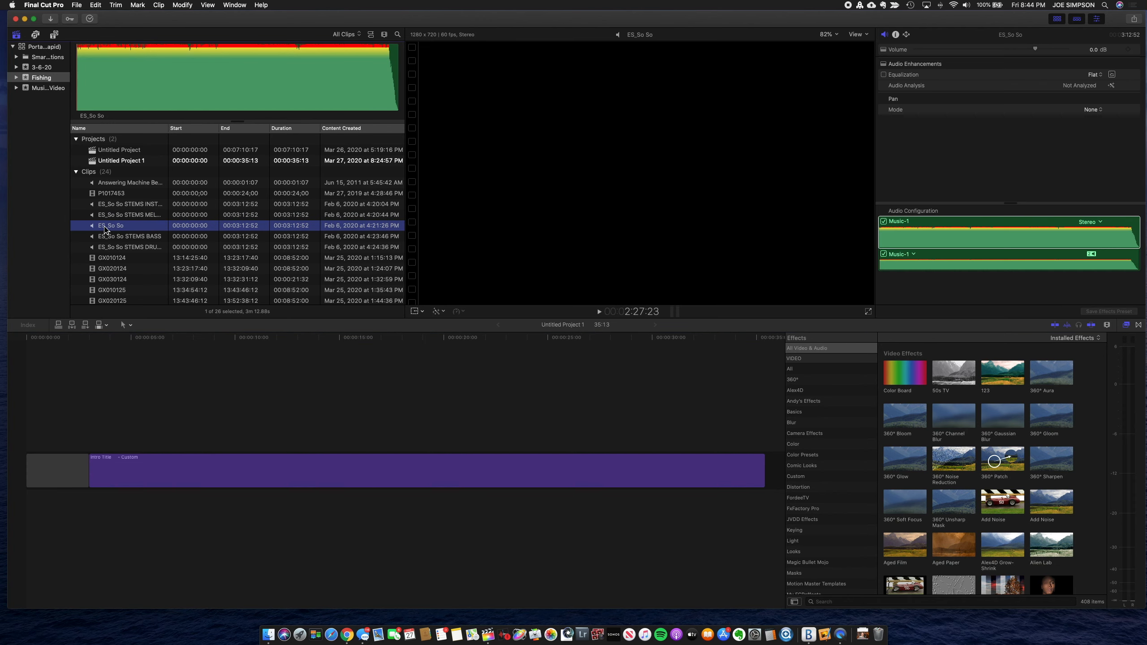
key("q")
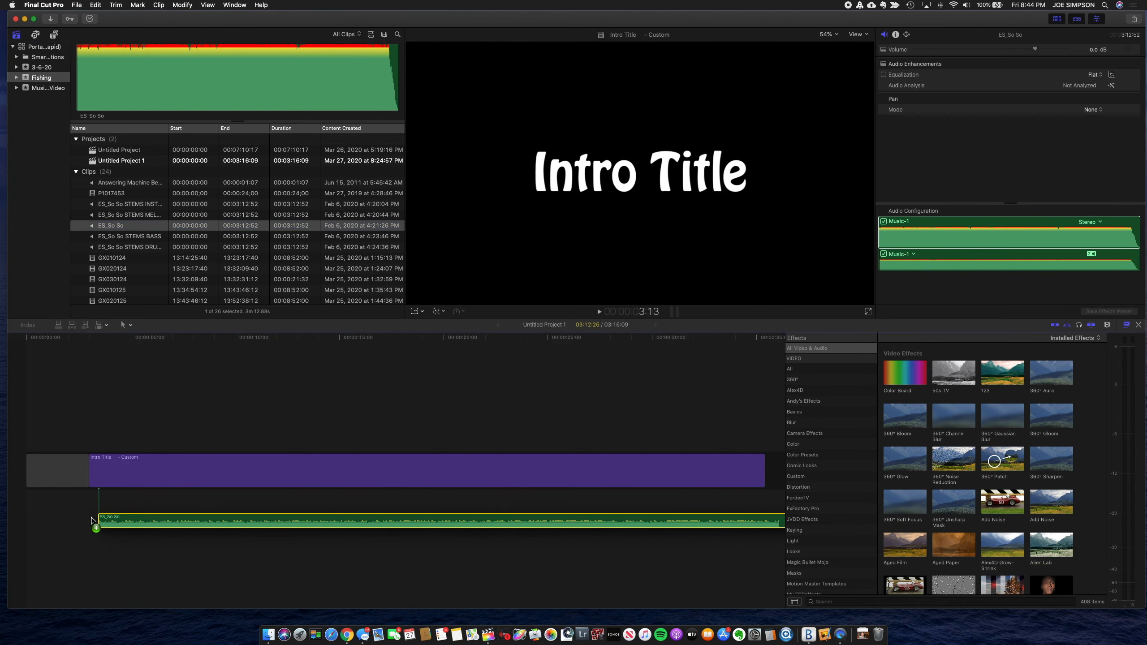
key("space")
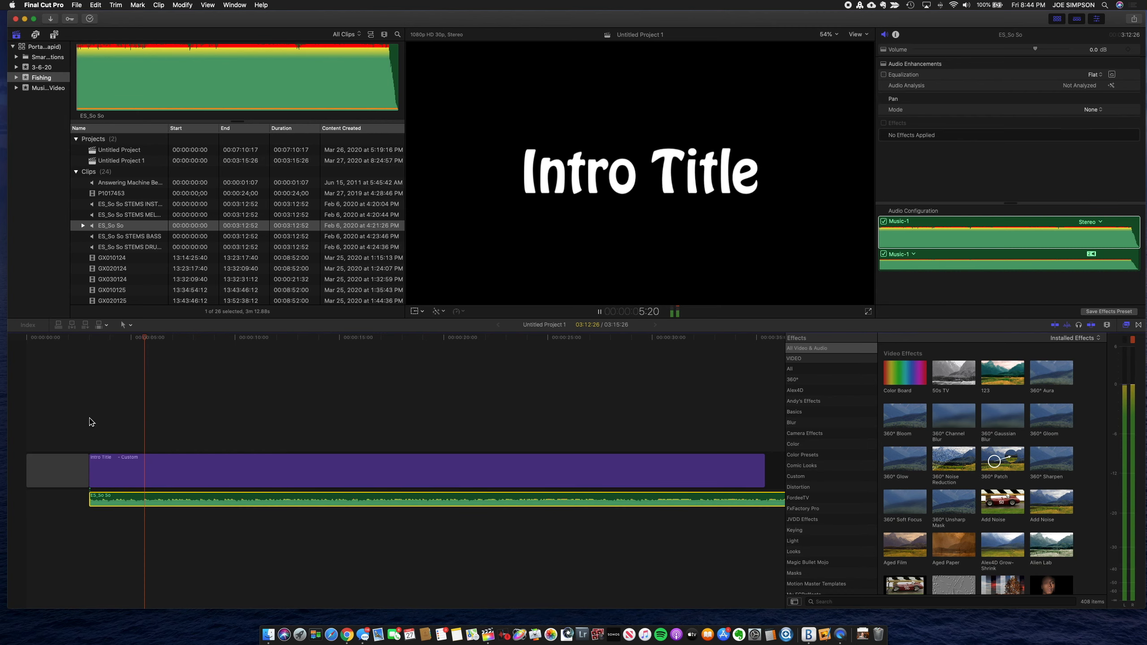
key("space")
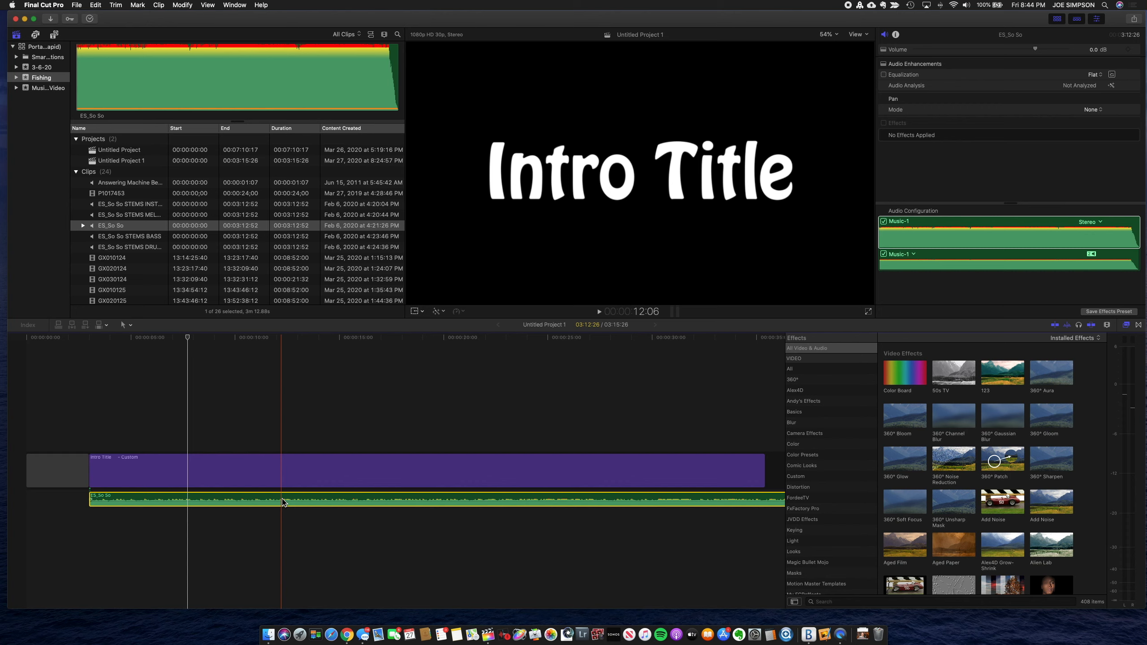
key("Delete")
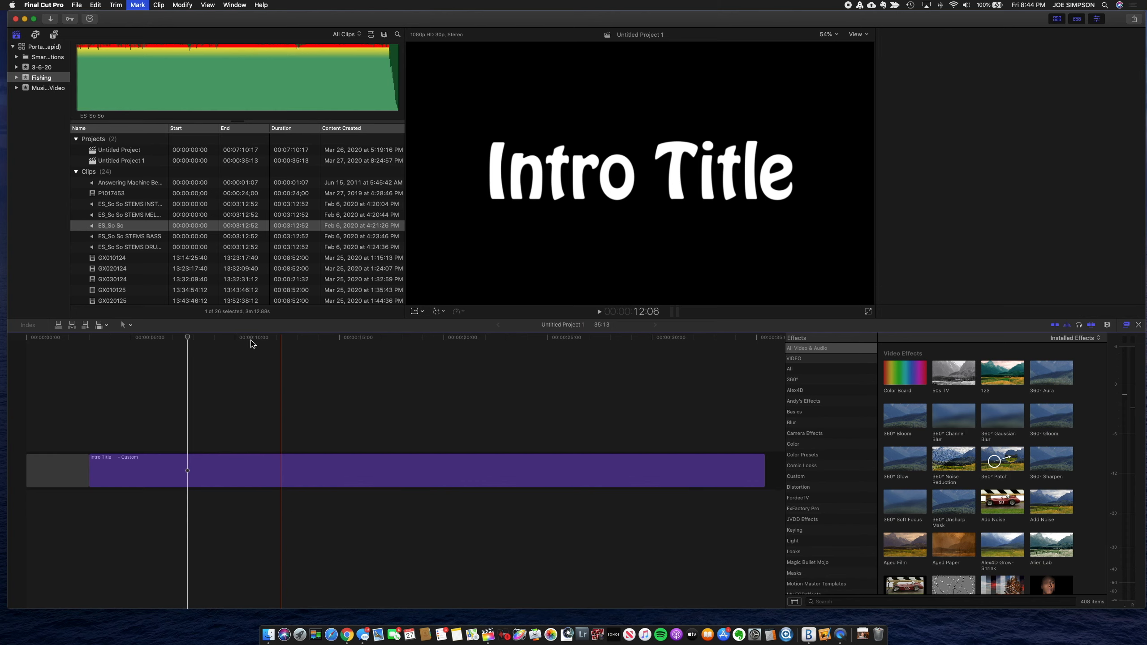
Step: Attach the ES_So So bass stem beneath the start of the Intro Title clip and play it back
left_click_drag(131, 236, 88, 505)
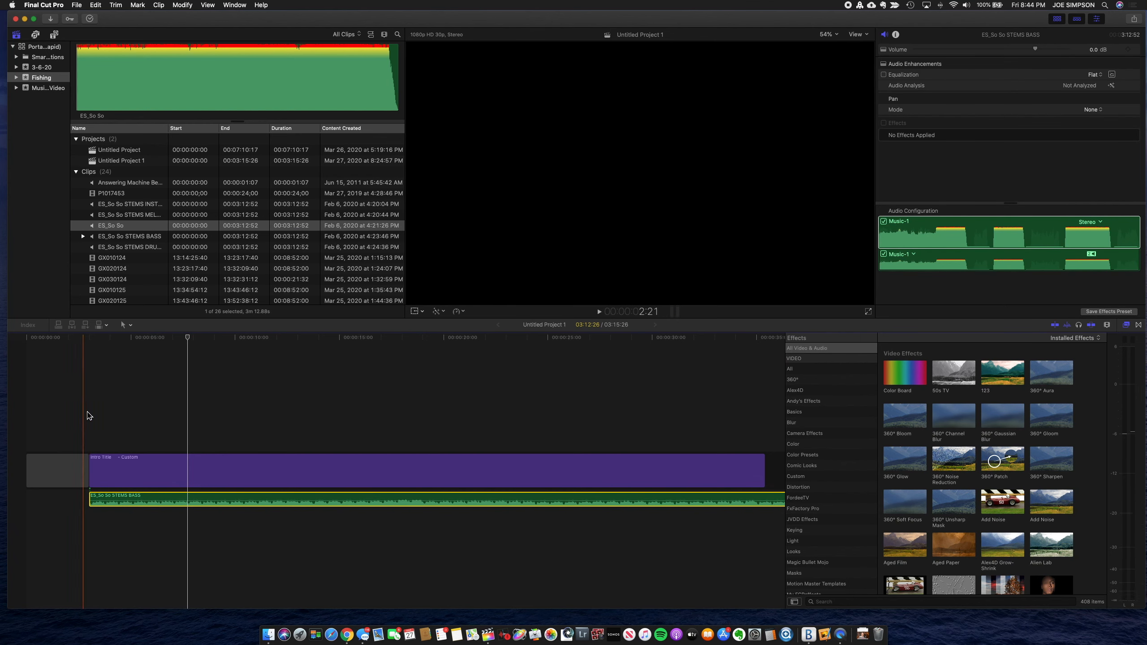
key("space")
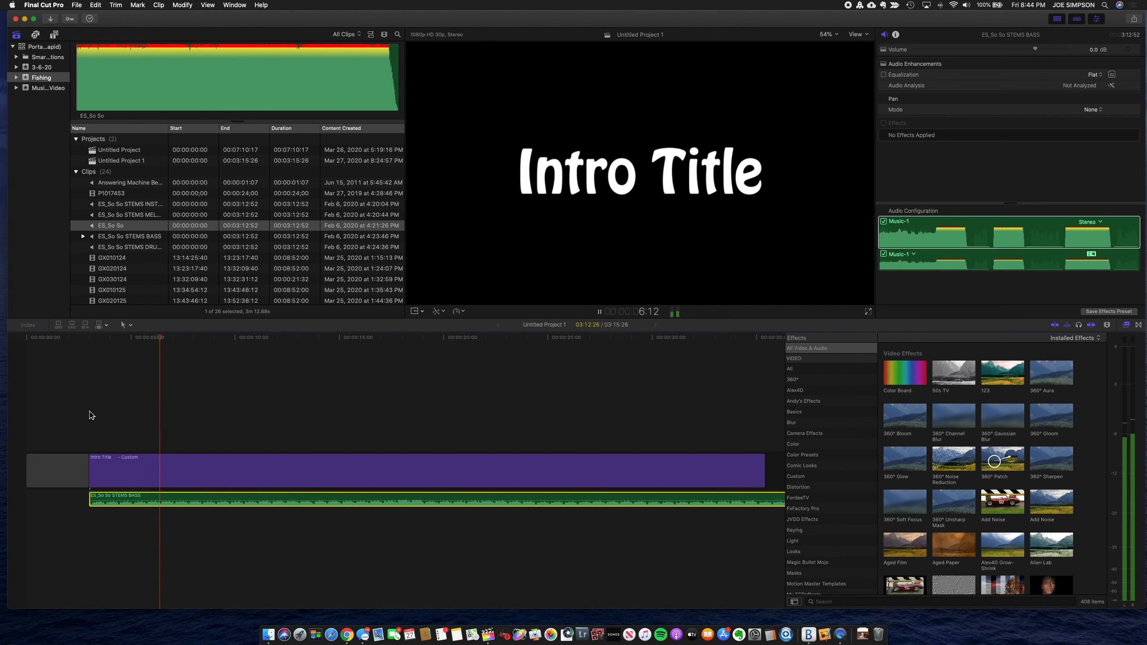
key("space")
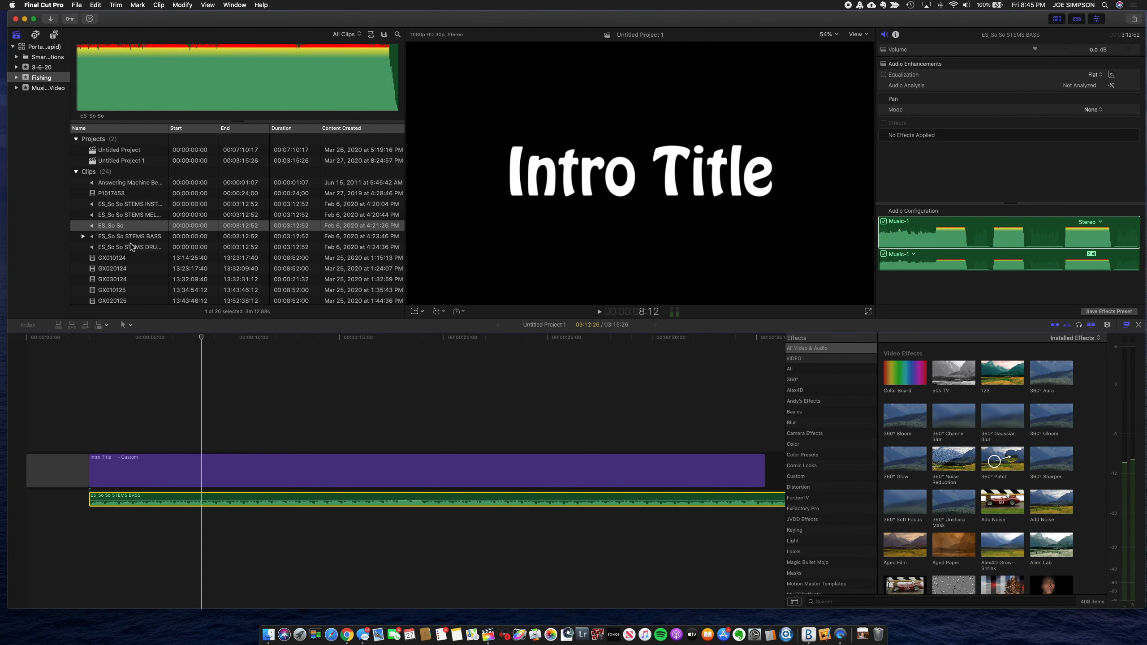
Step: Add the ES_So So drums stem beneath the bass stem and align both clips at their starts
left_click_drag(130, 249, 203, 531)
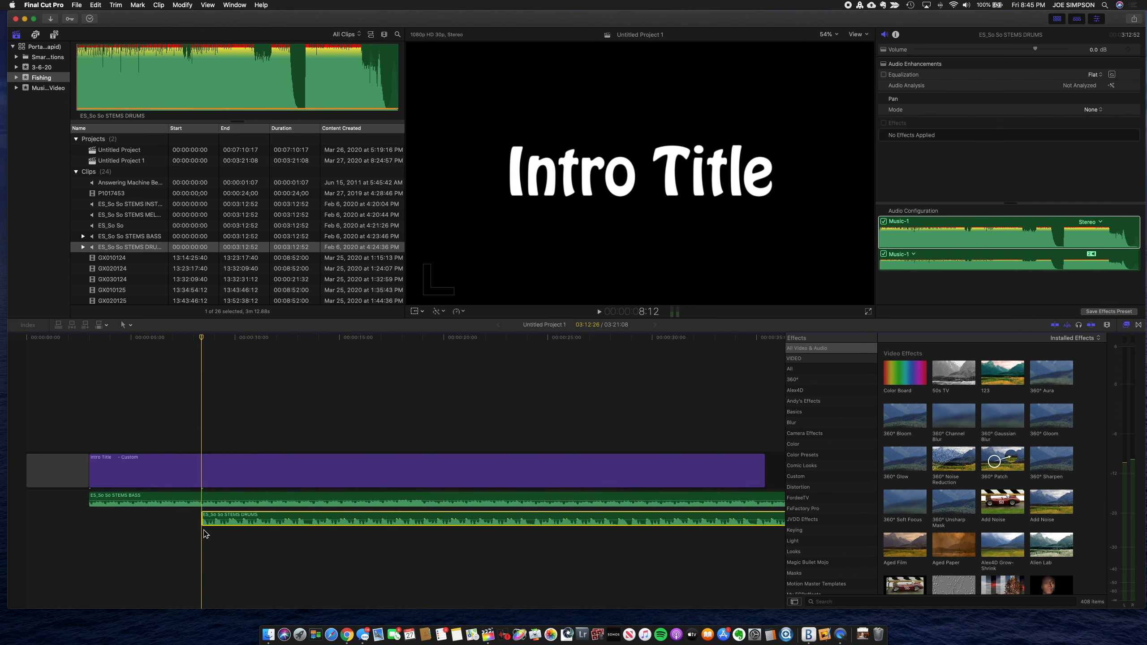
left_click_drag(273, 520, 172, 525)
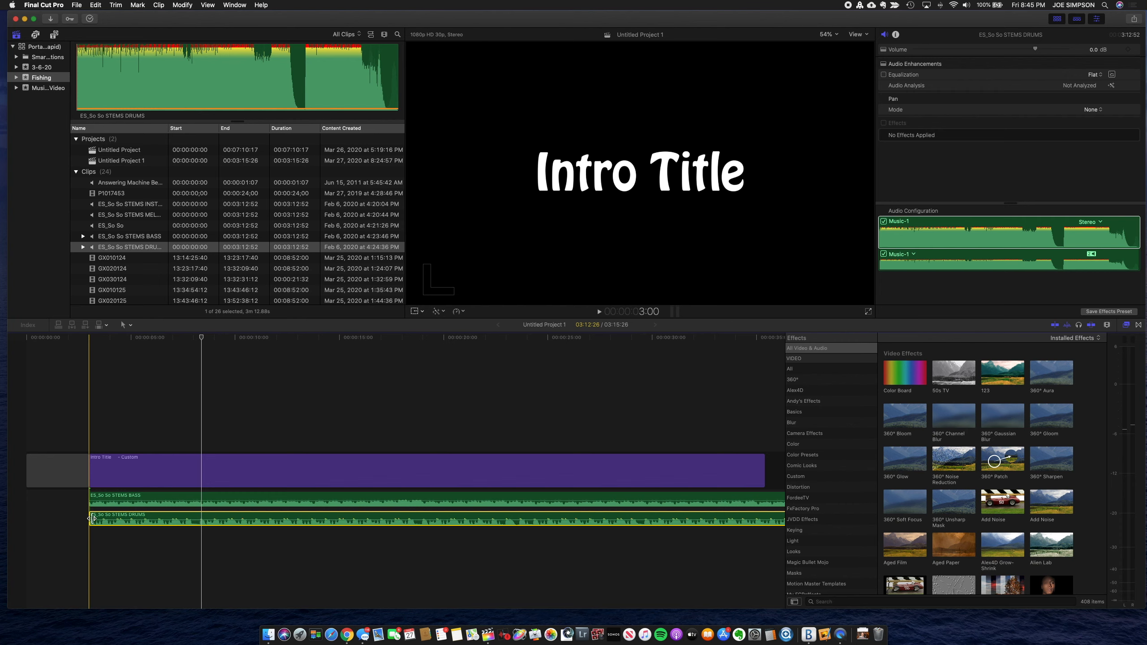
Step: Trim the start of the drums stem to about 8 seconds on the timeline and play back its entry over the bass
left_click_drag(91, 518, 199, 531)
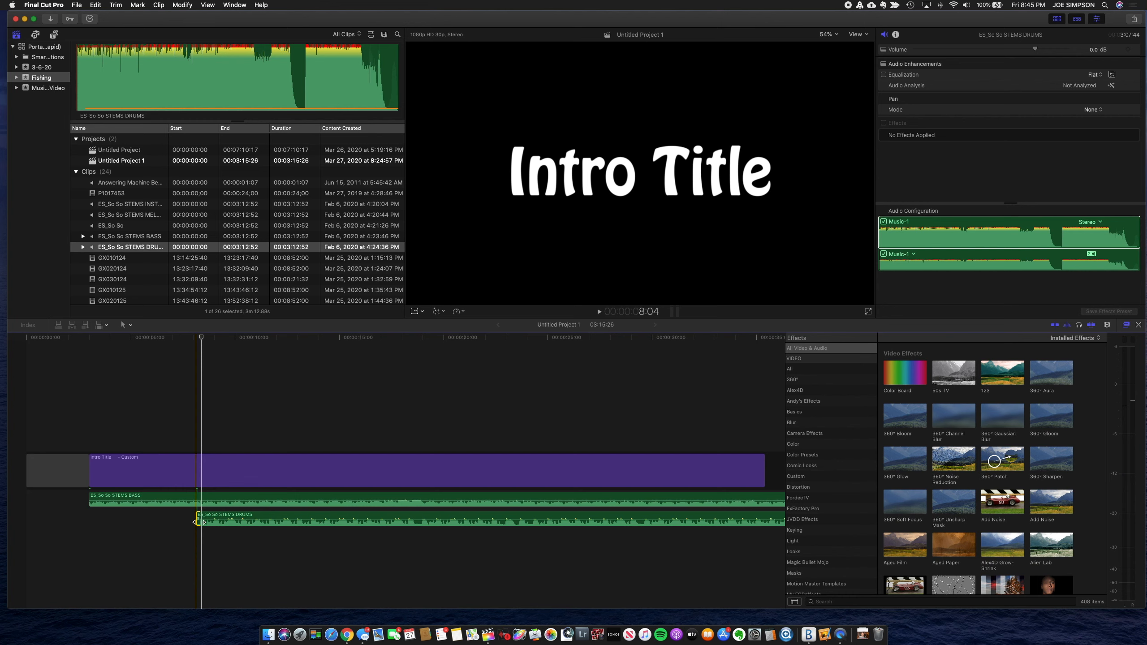
mouse_move(199, 519)
left_mouse_down()
mouse_move(140, 519)
mouse_move(195, 518)
left_mouse_up()
left_click(89, 421)
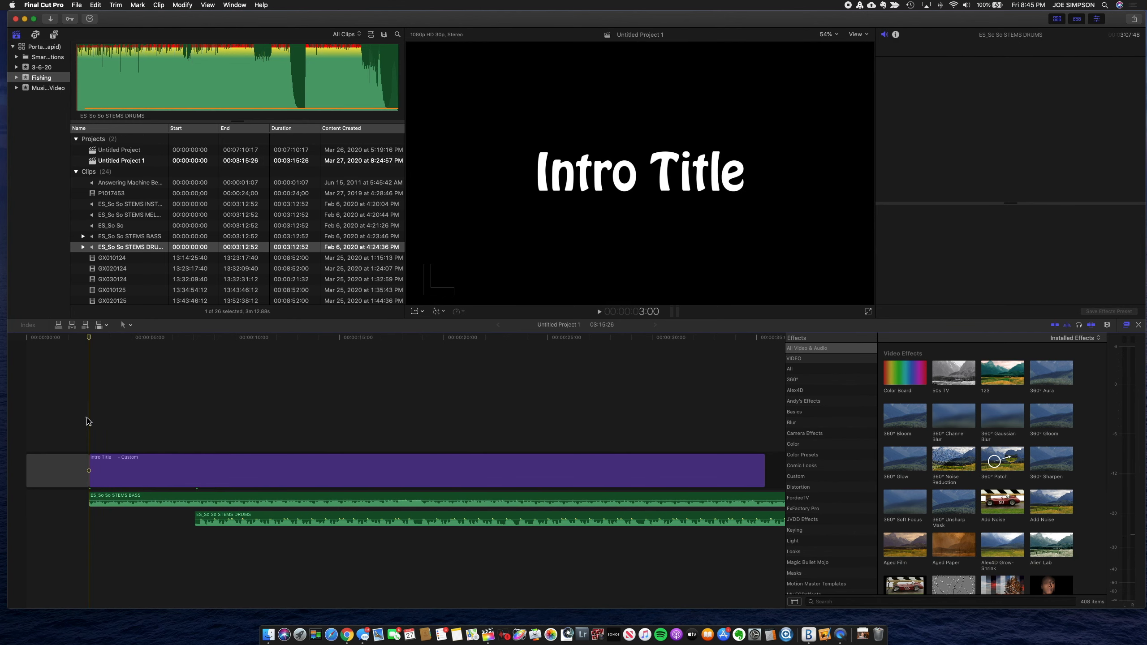
key("space")
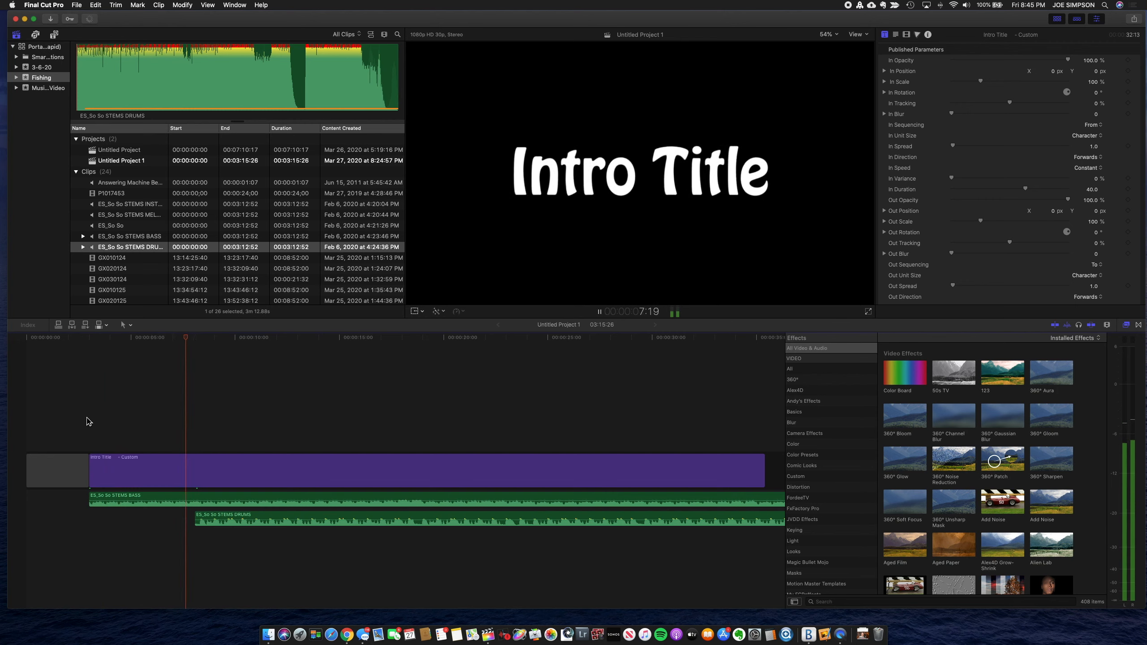
key("space")
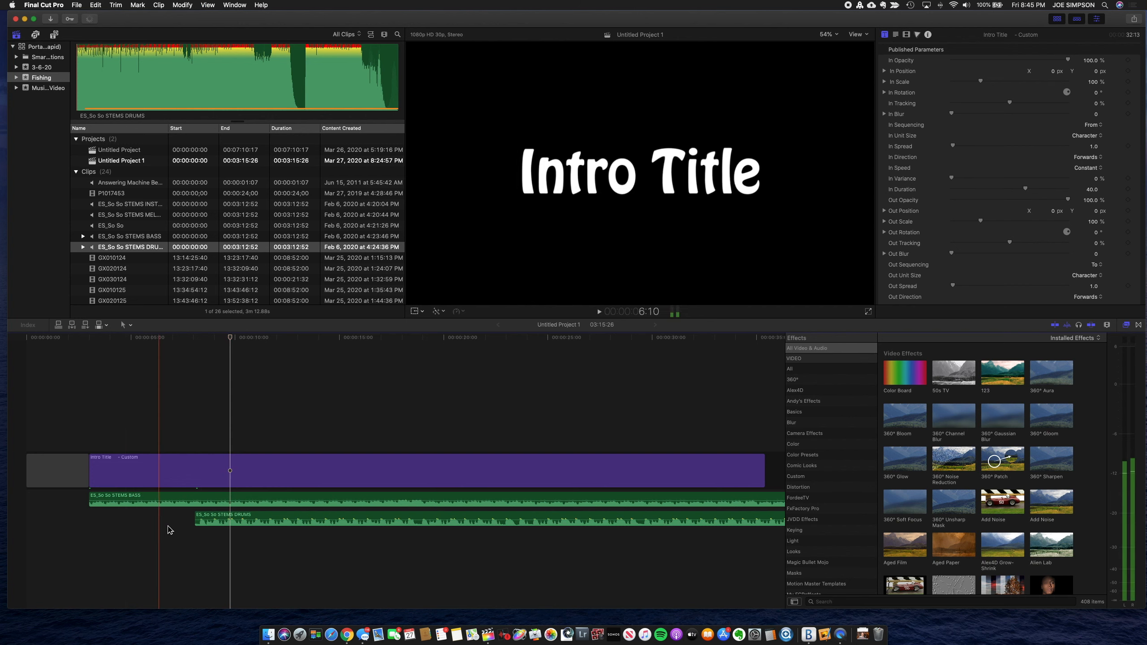
Step: Trim the start of the drums stem slightly further, to about 8:07 on the timeline, and play back the bass and drums
left_click(198, 521)
key("a")
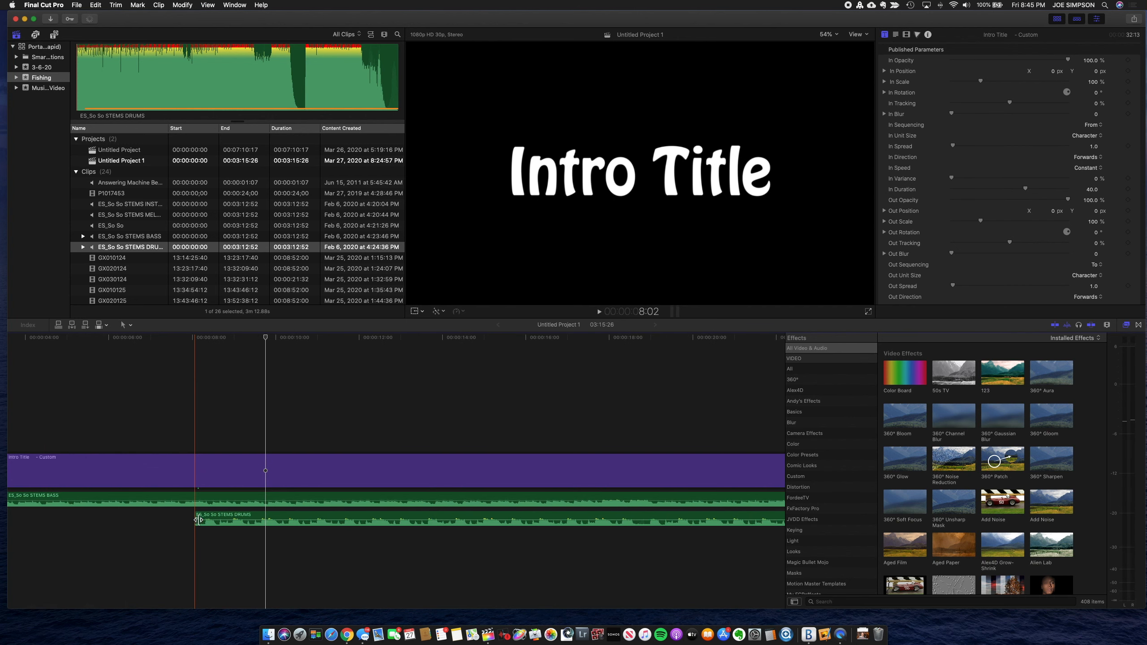
left_click_drag(198, 519, 208, 520)
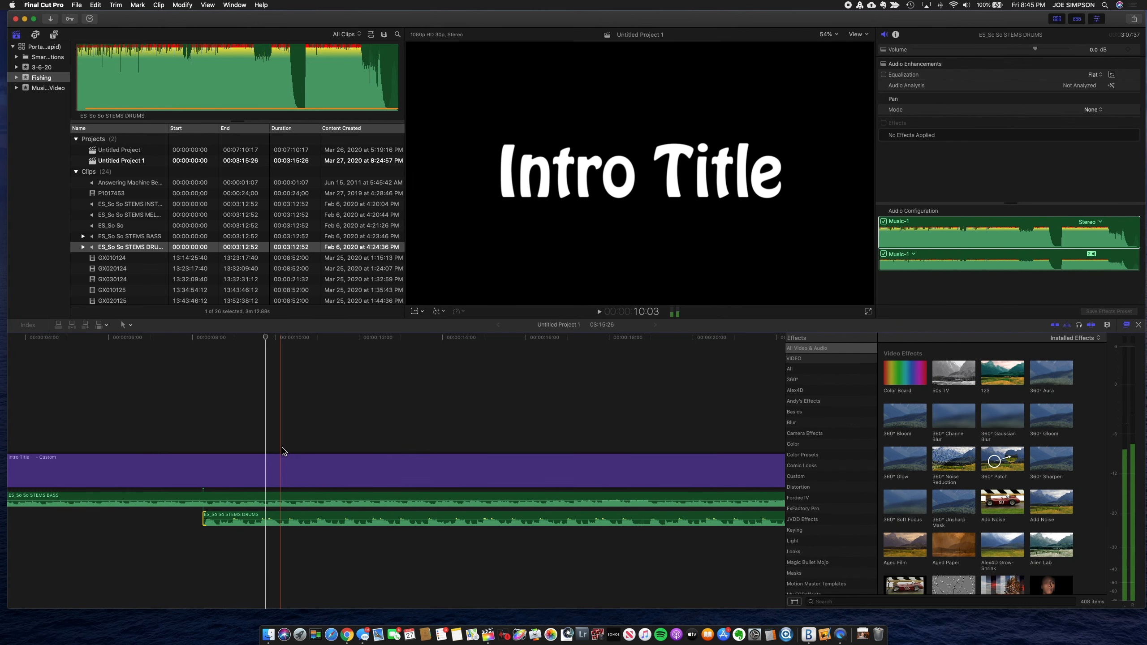
key("shift+z")
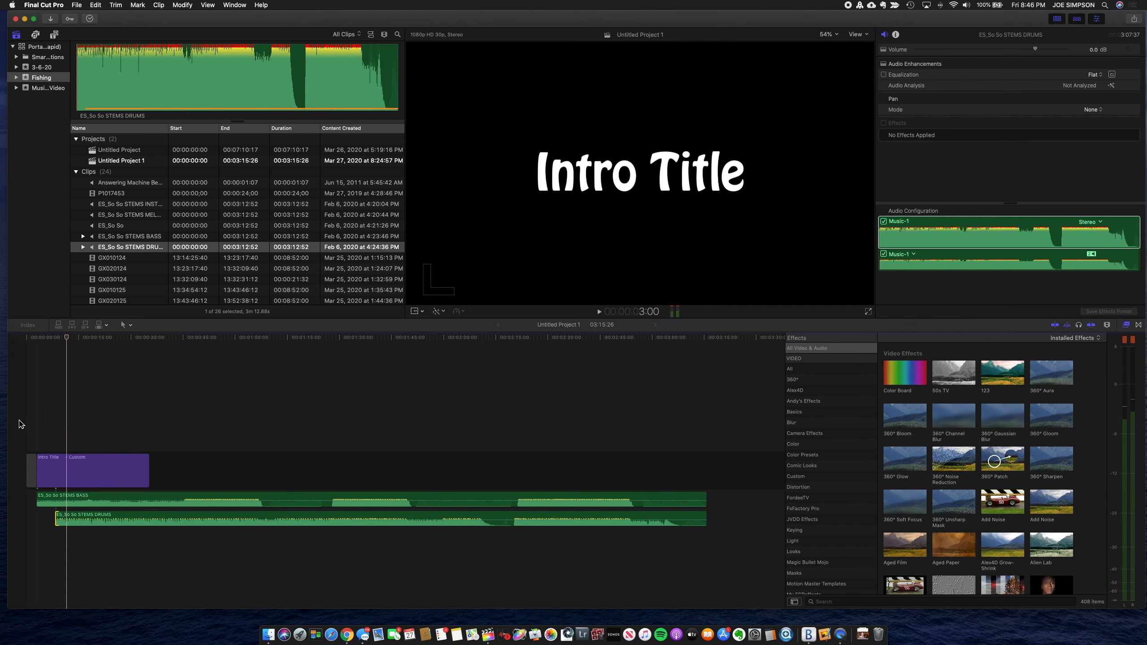
key("space")
Step: Add the ES_So So melody stem beneath the drums stem, starting at about 11 seconds on the timeline
key("z")
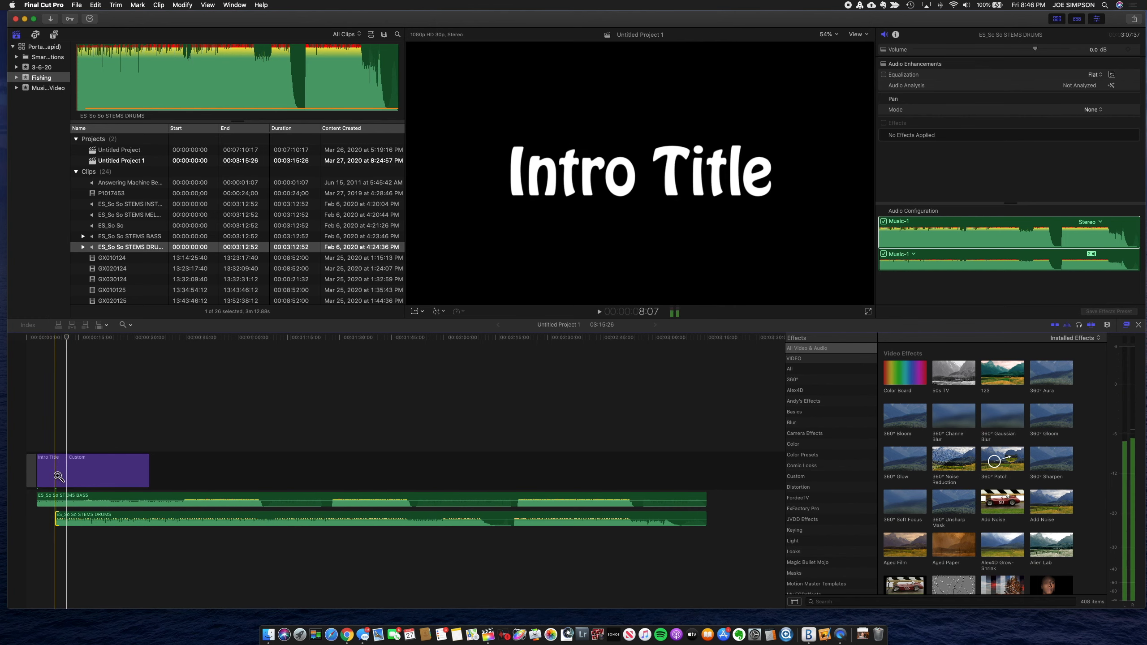
left_click(68, 514)
left_click(74, 508)
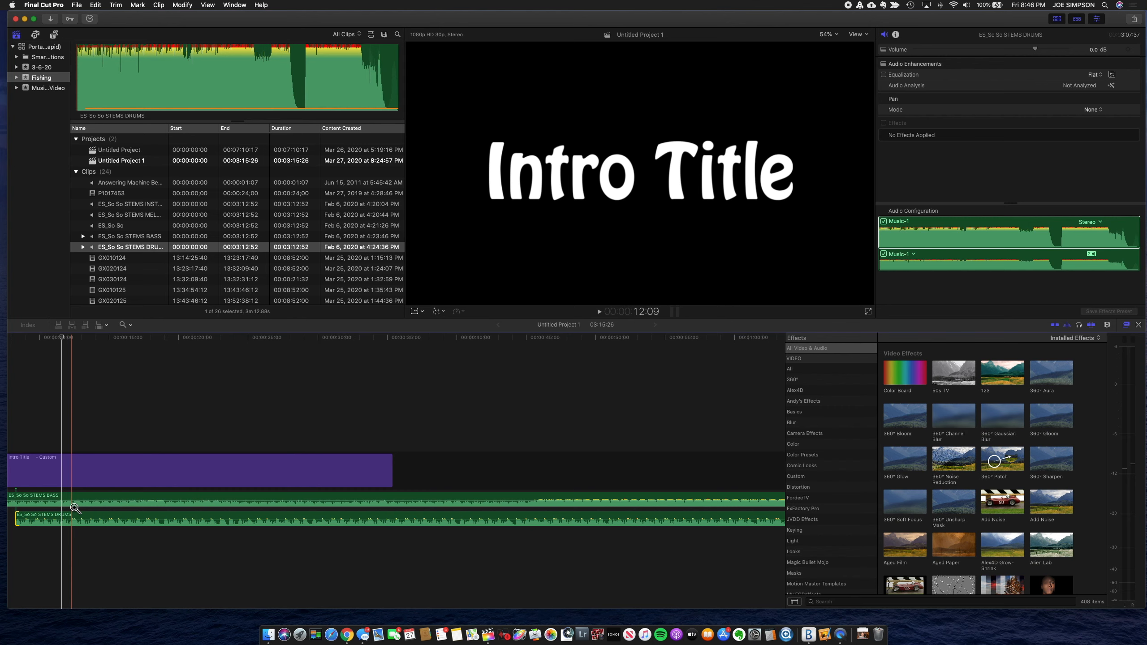
left_click(71, 401)
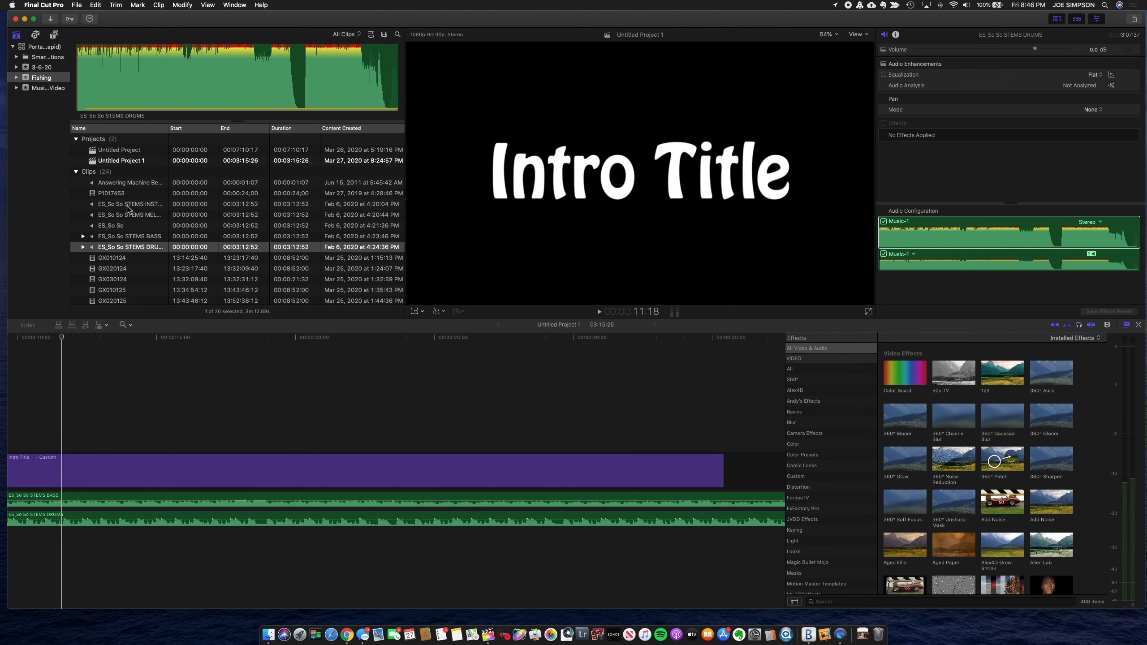
left_click_drag(128, 215, 43, 565)
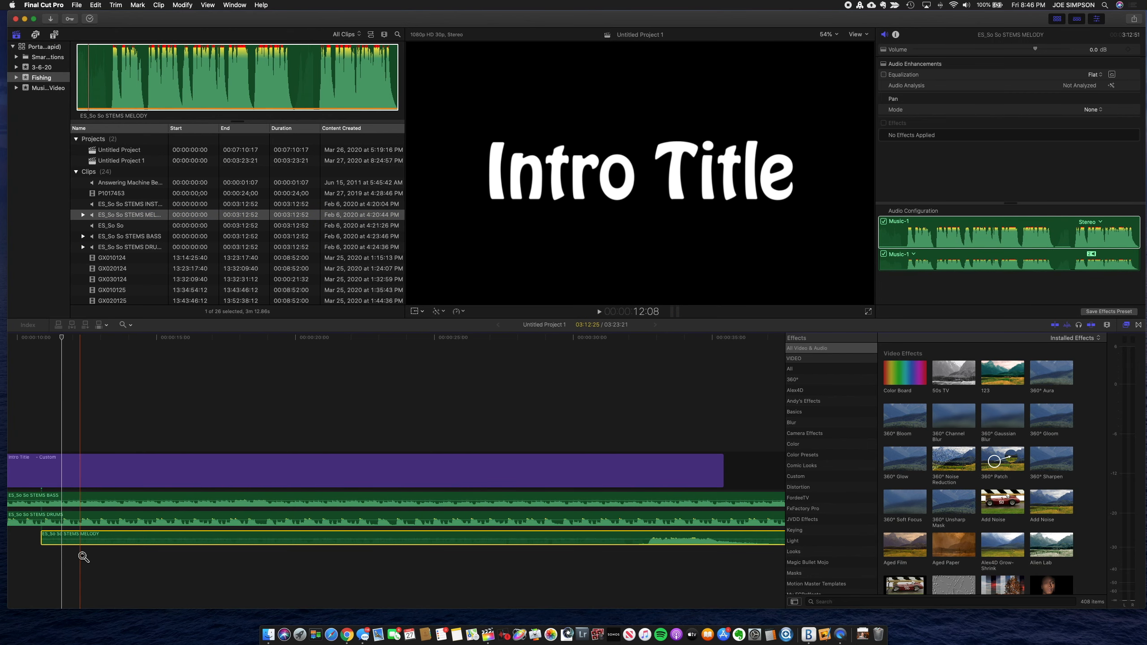
key("shift+z")
Step: Align the melody stem's end with the other stems, keep only its phrase from about 23 to 29 seconds, and play it back
key("a")
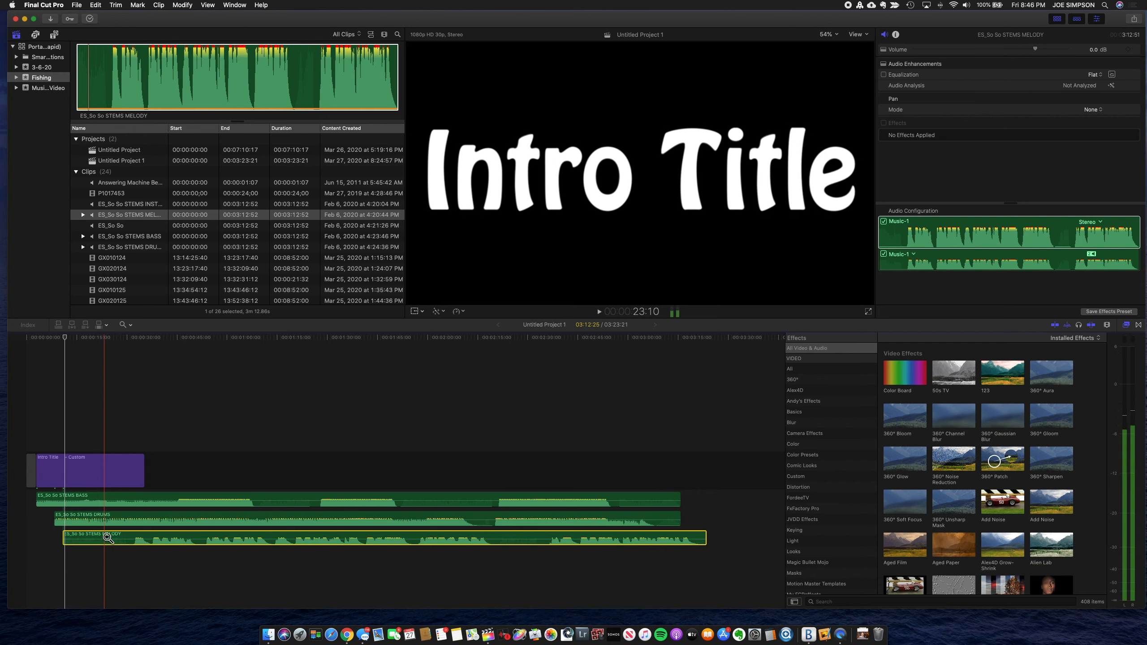
mouse_move(106, 538)
left_mouse_down()
mouse_move(39, 536)
mouse_move(110, 536)
left_mouse_up()
key("super+b")
left_click(184, 538)
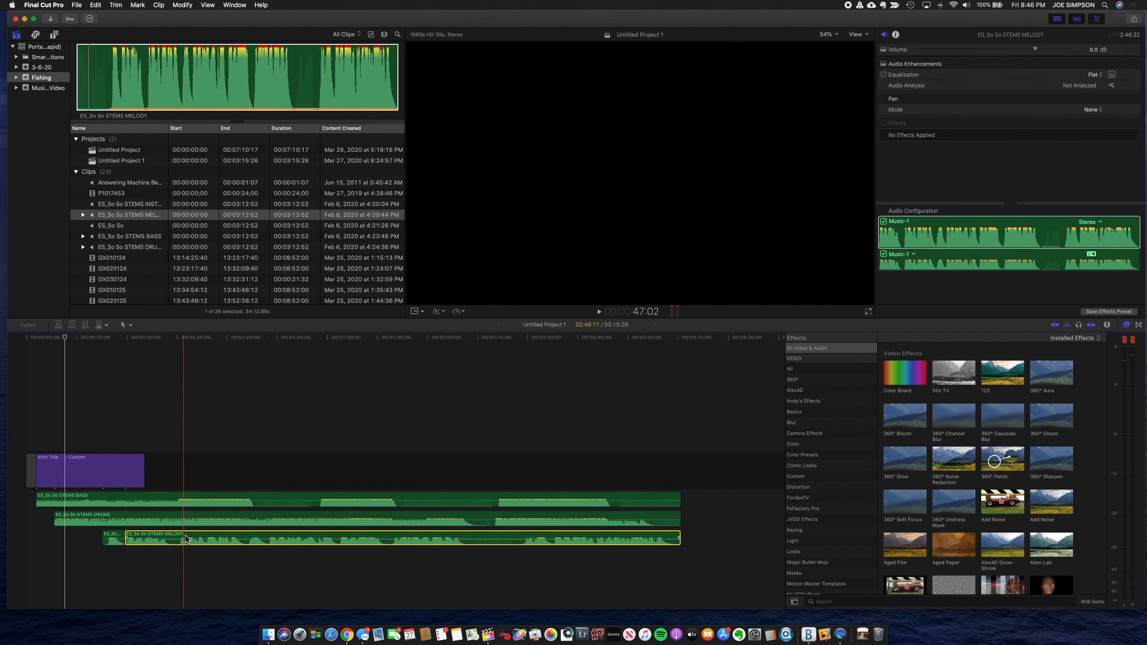
key("Delete")
key("space")
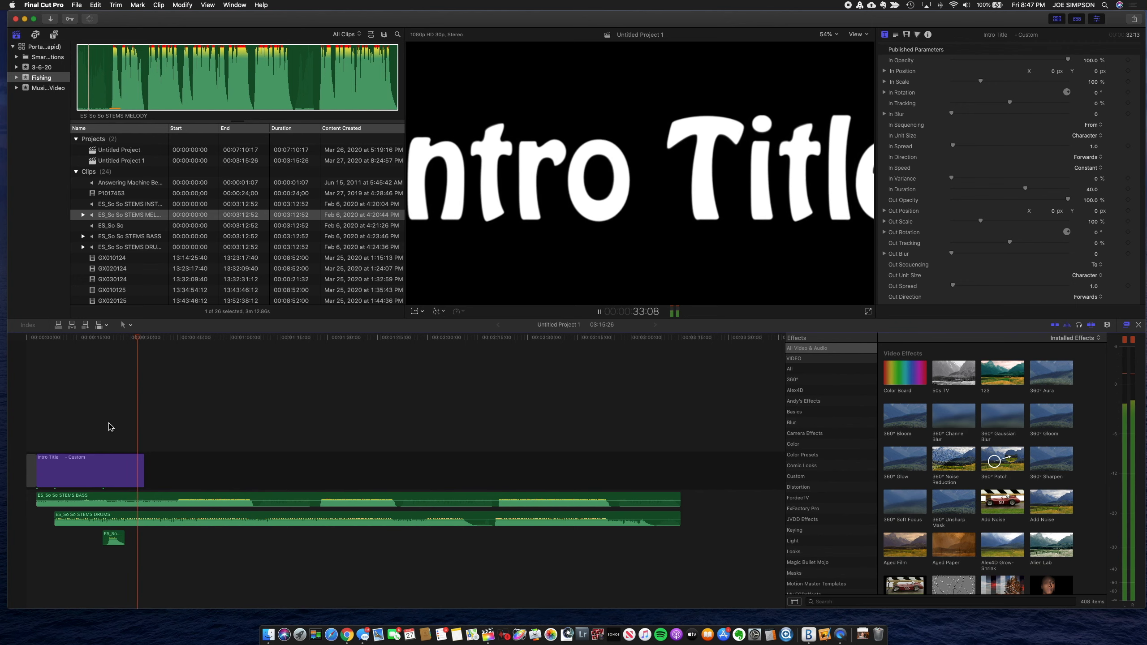
key("space")
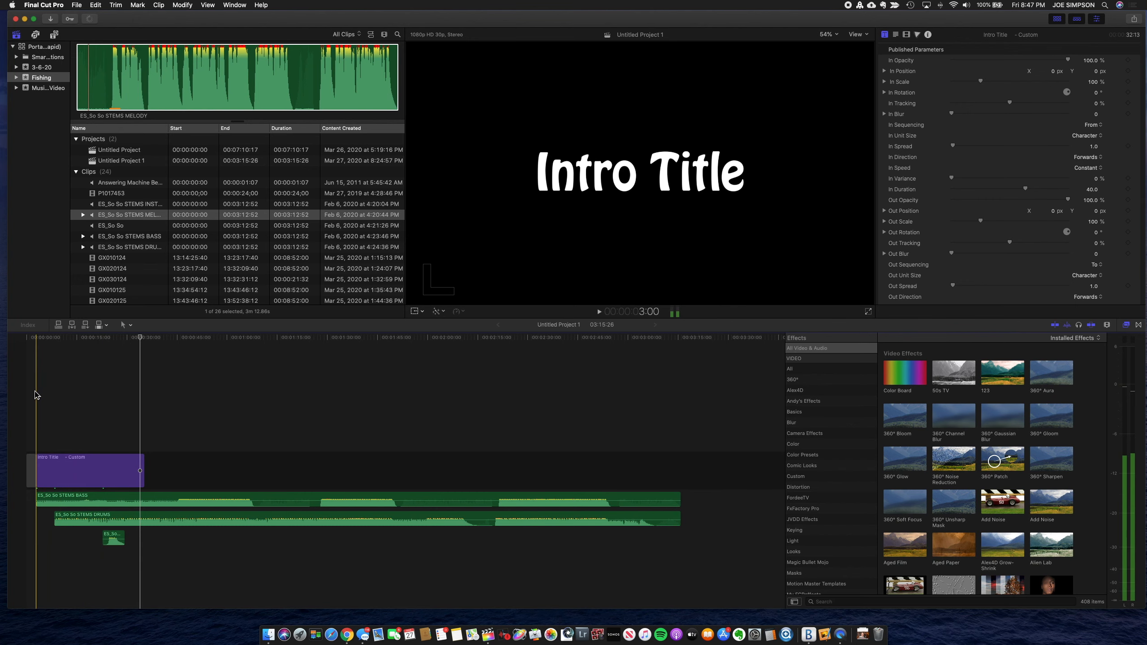
Step: Add the ES_So So instruments stem beneath the other stems, entering at 13:16 and ending level with the bass and drums
left_click(134, 207)
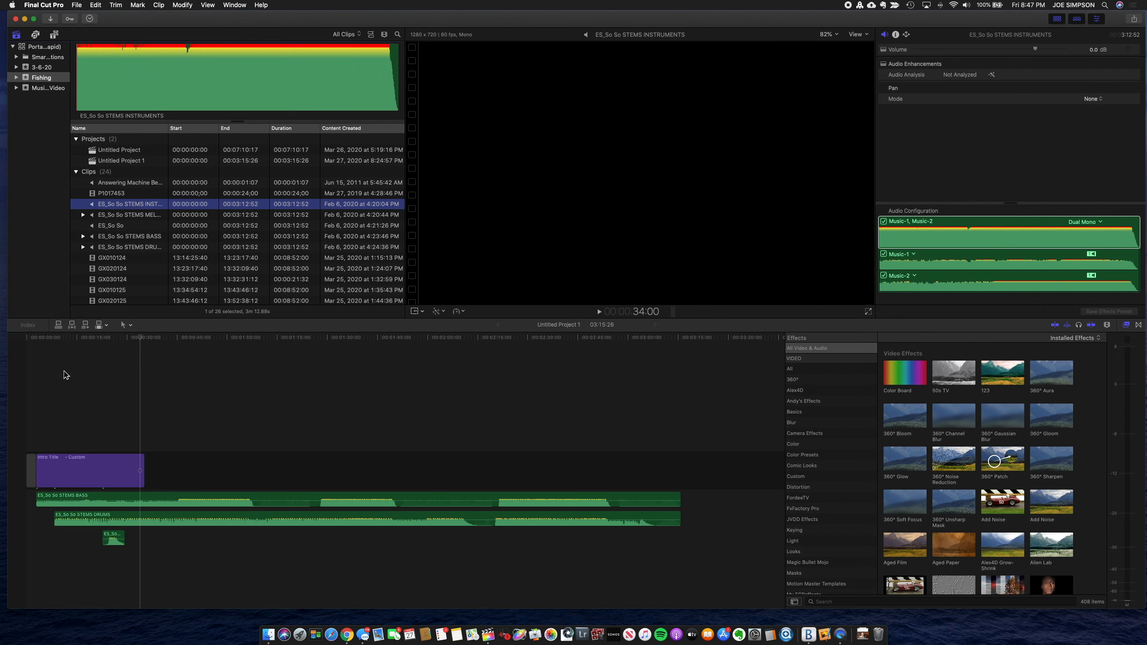
left_click(53, 392)
key("space")
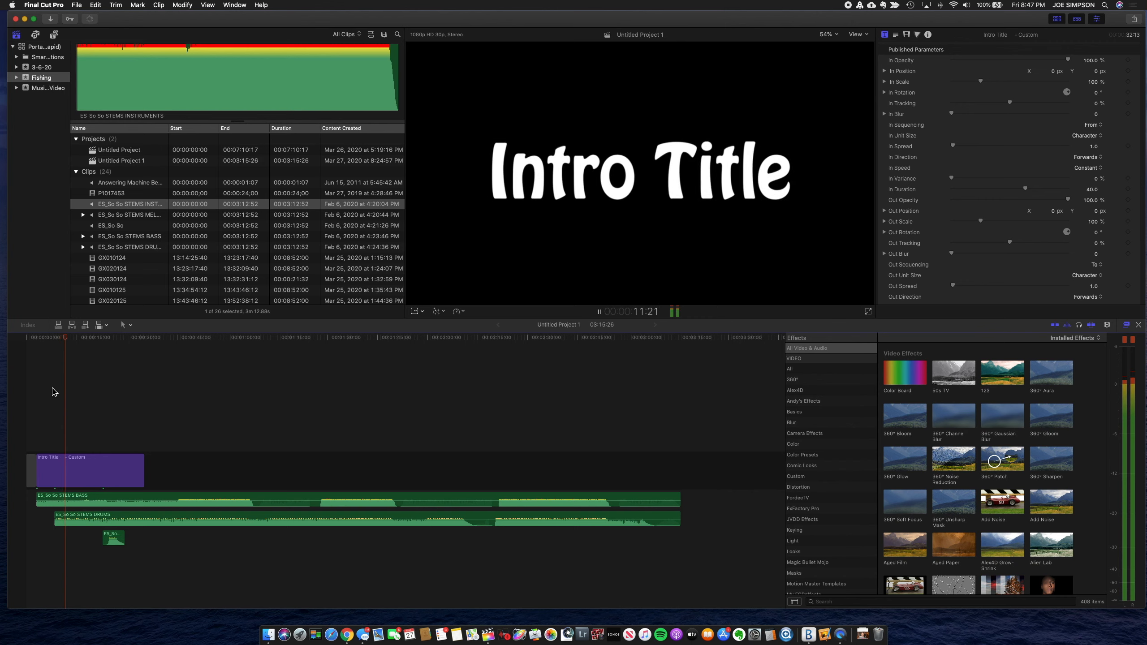
key("space")
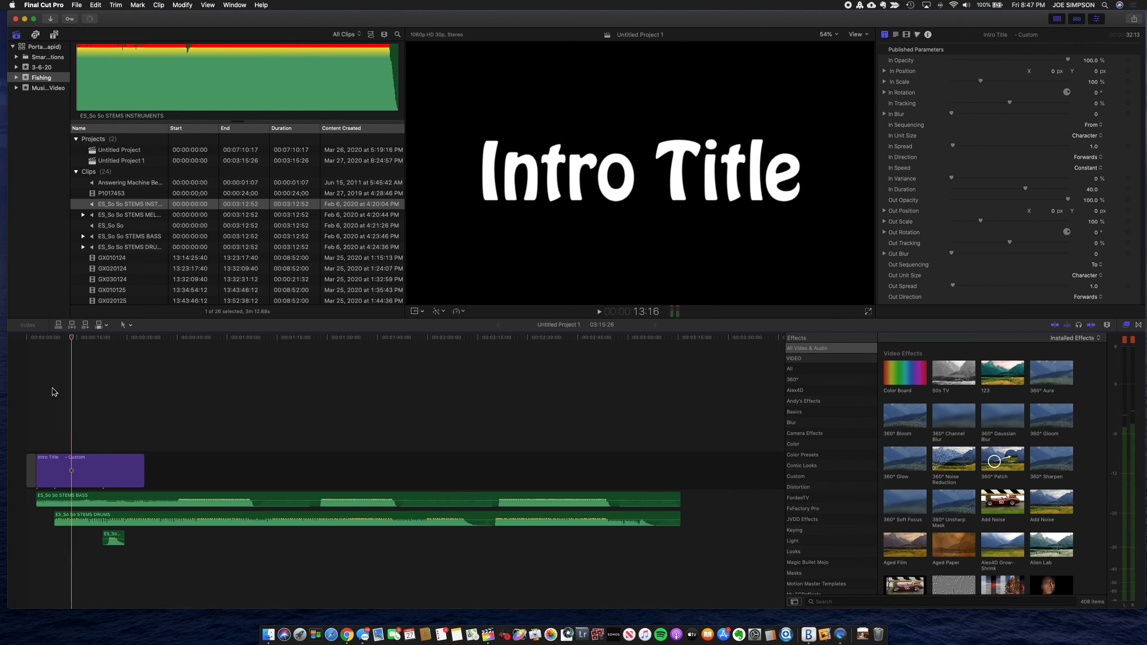
left_click_drag(130, 208, 74, 558)
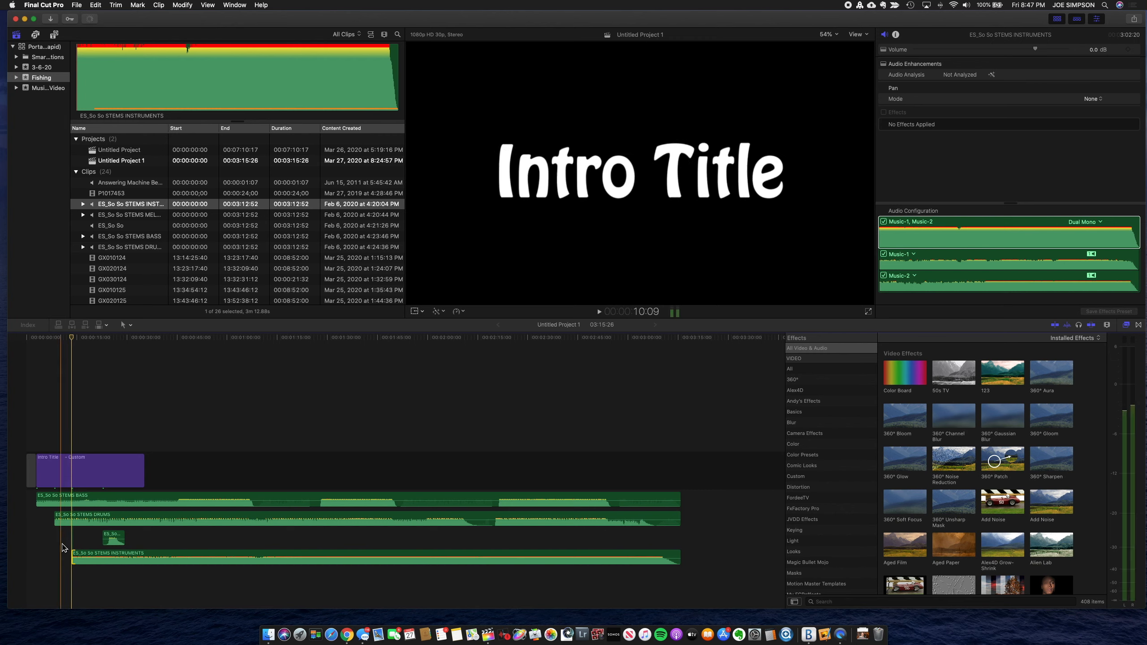
Step: Play back the timeline to check how the bass, drums, instruments and melody stems enter beneath the title
key("z")
left_click(69, 524)
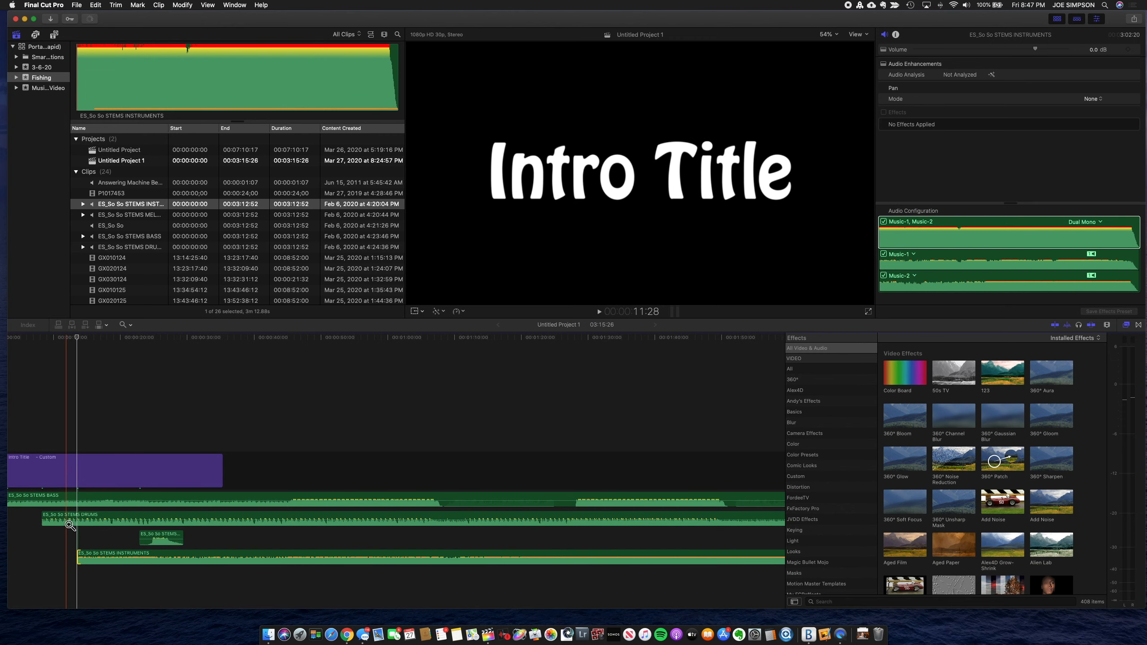
left_click(100, 504)
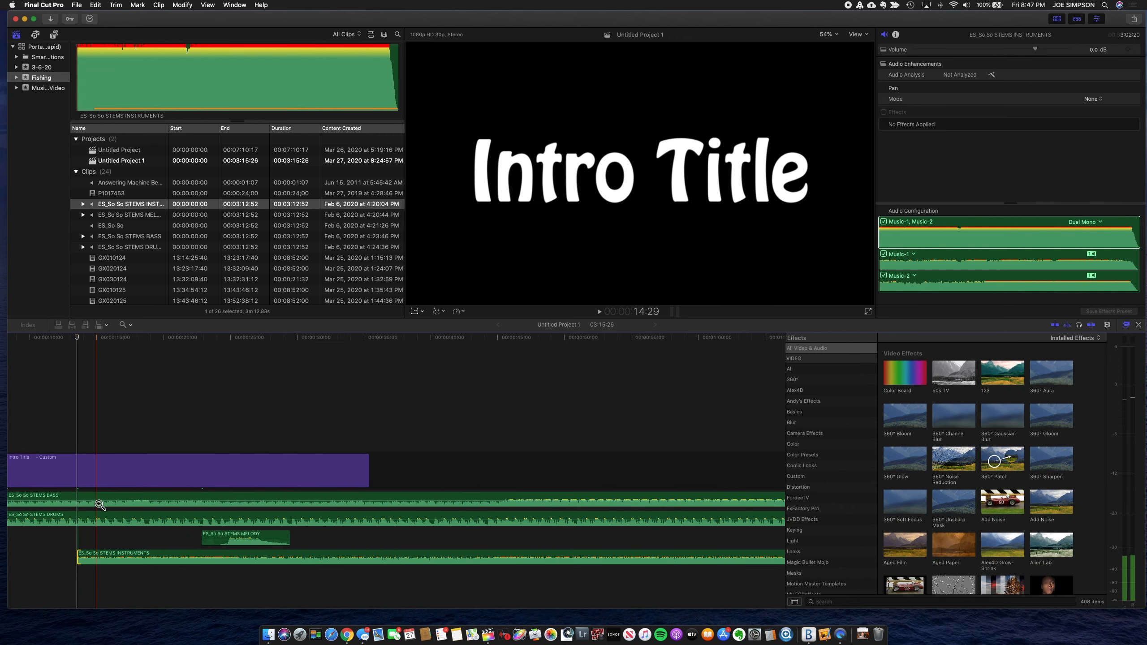
scroll(100, 504, "left", 5)
key("a")
left_click(70, 428)
key("space")
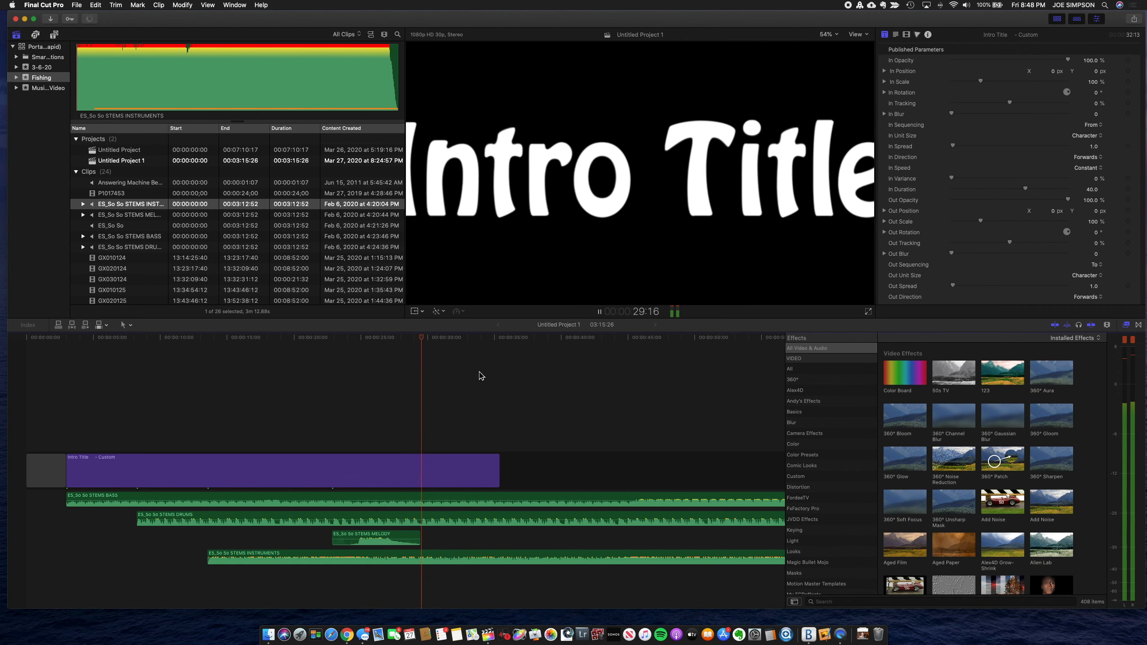
key("space")
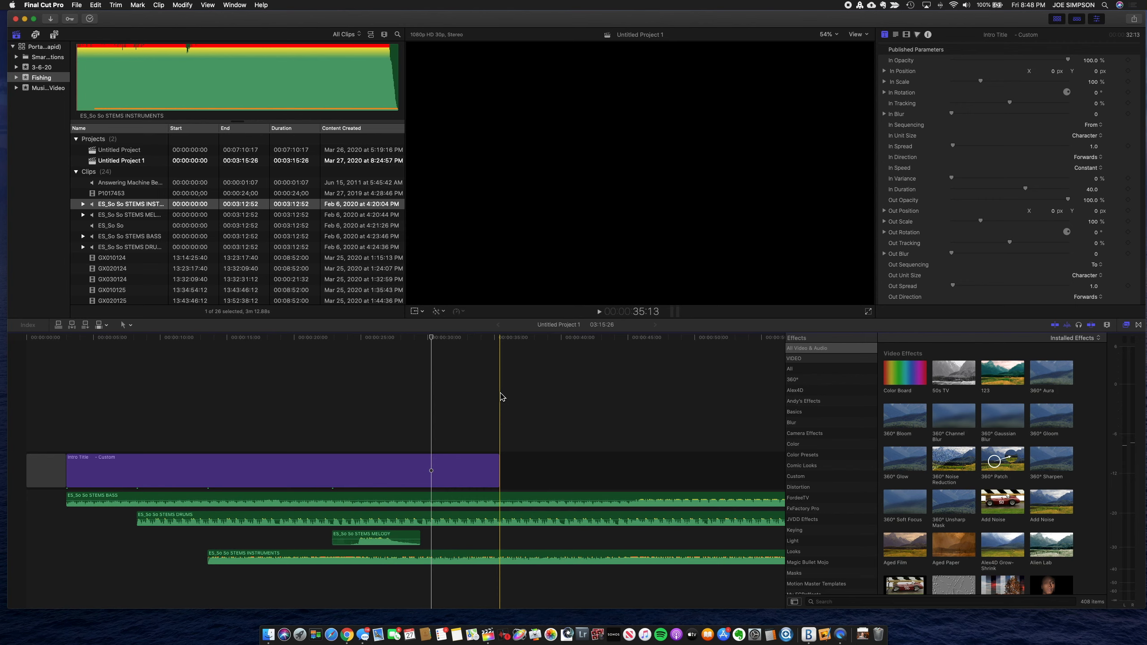
Step: Blade all clips at the end of the Intro Title, delete everything after it, and play back the instruments entry
key("shift+super+b")
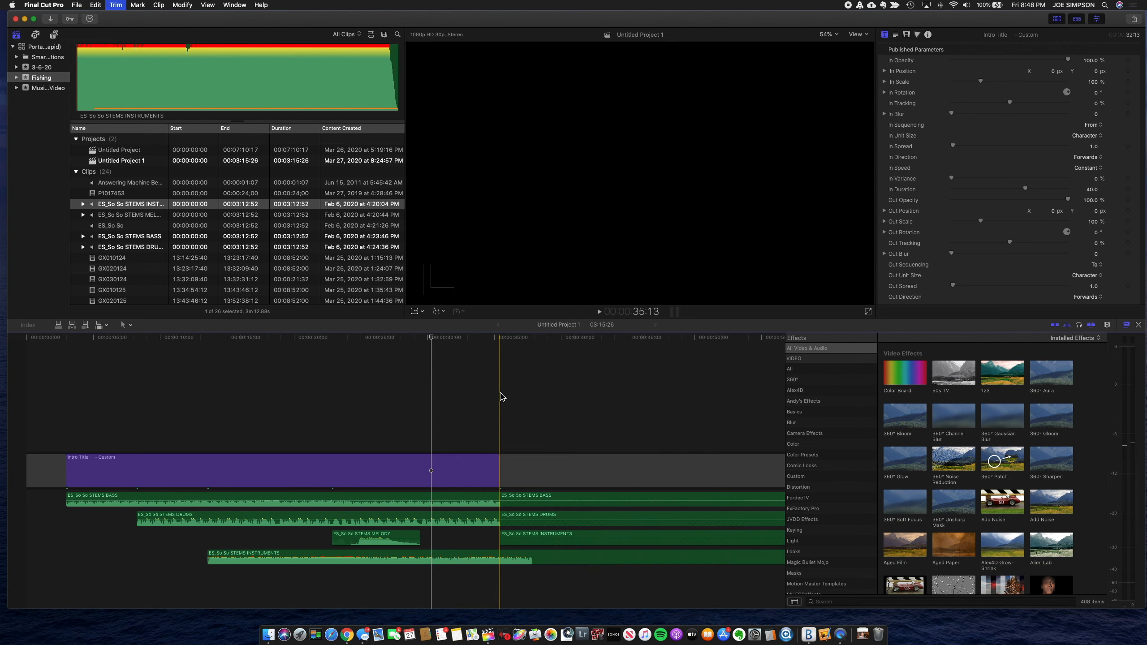
left_click(540, 473)
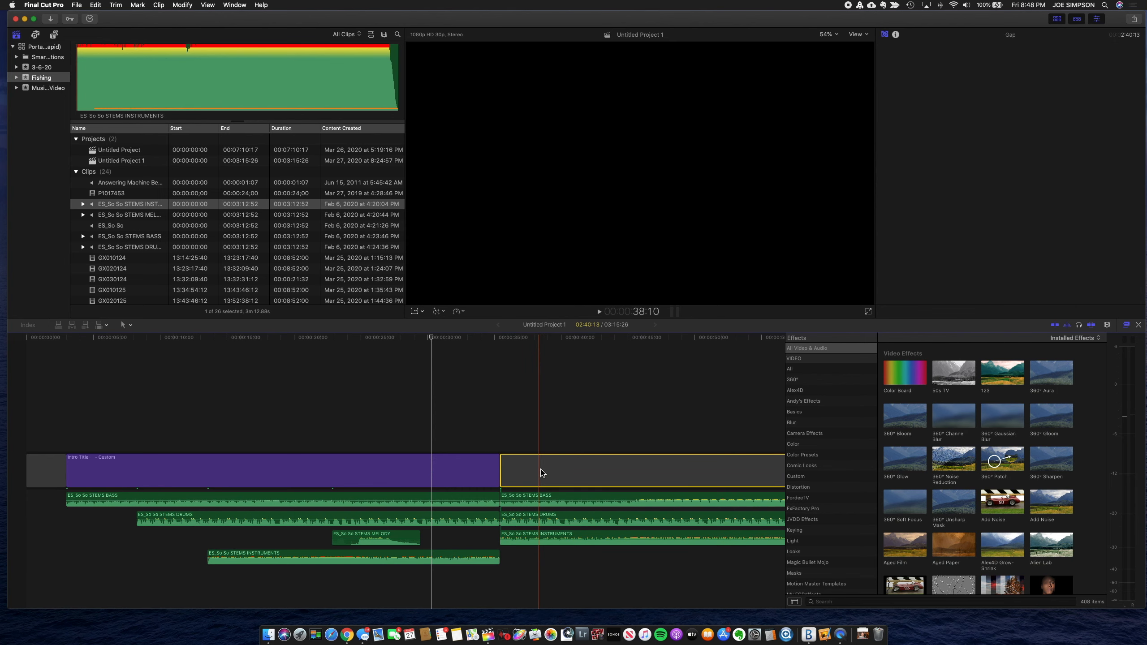
key("Delete")
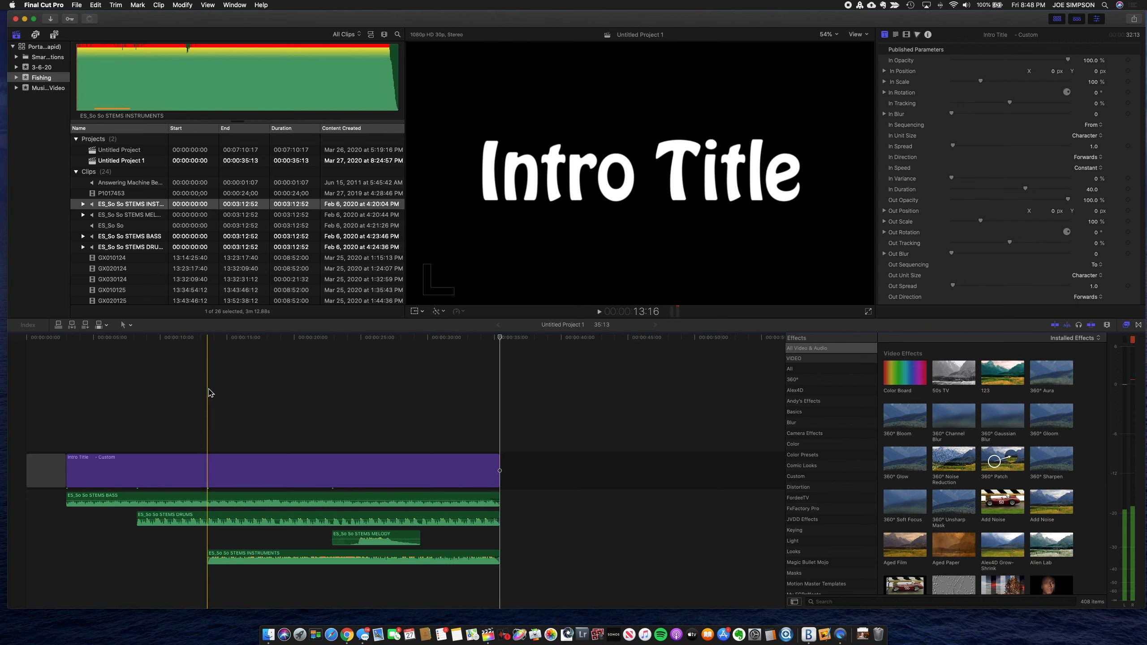
key("space")
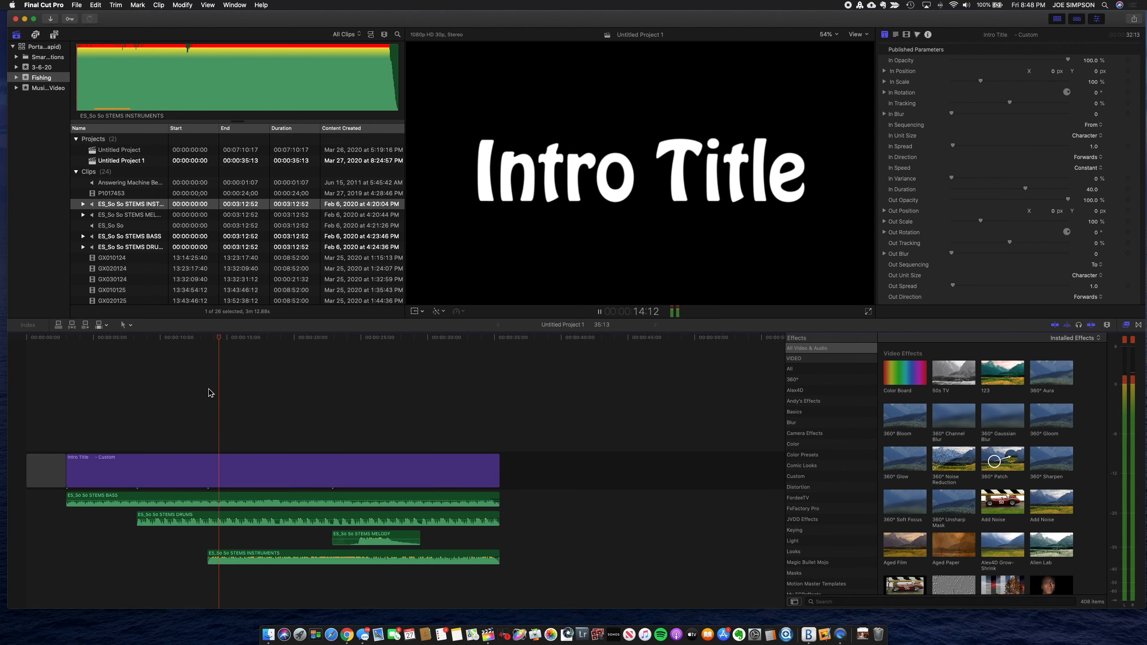
key("space")
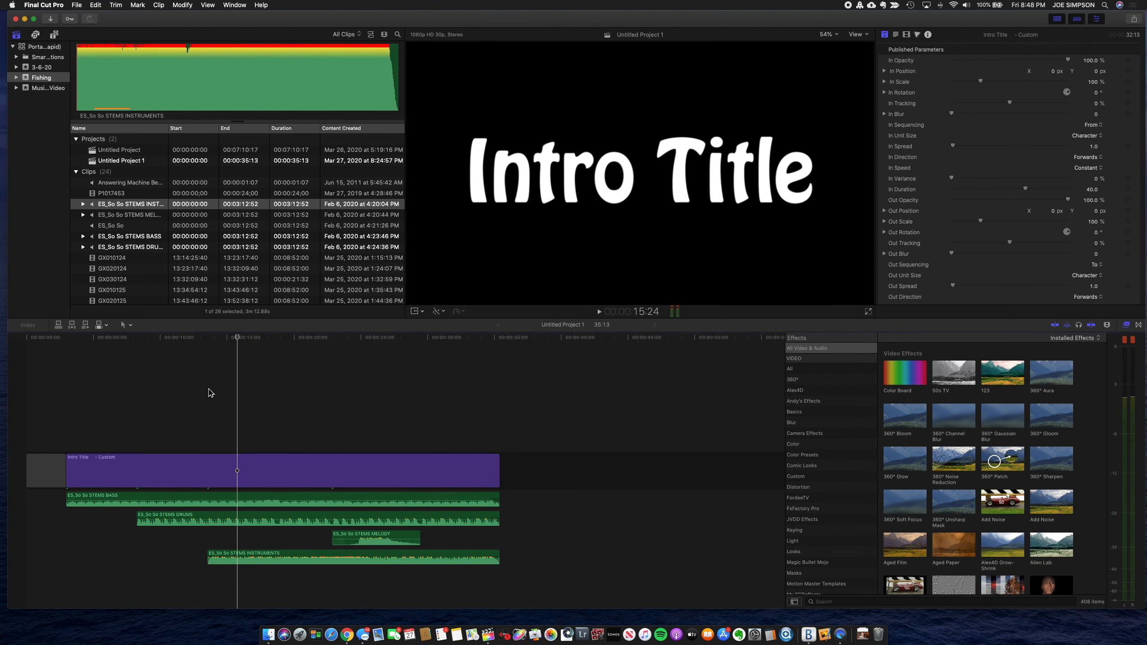
Step: Set the volume of both the melody and instruments stems to -5 dB and play back the melody section
left_click(361, 539)
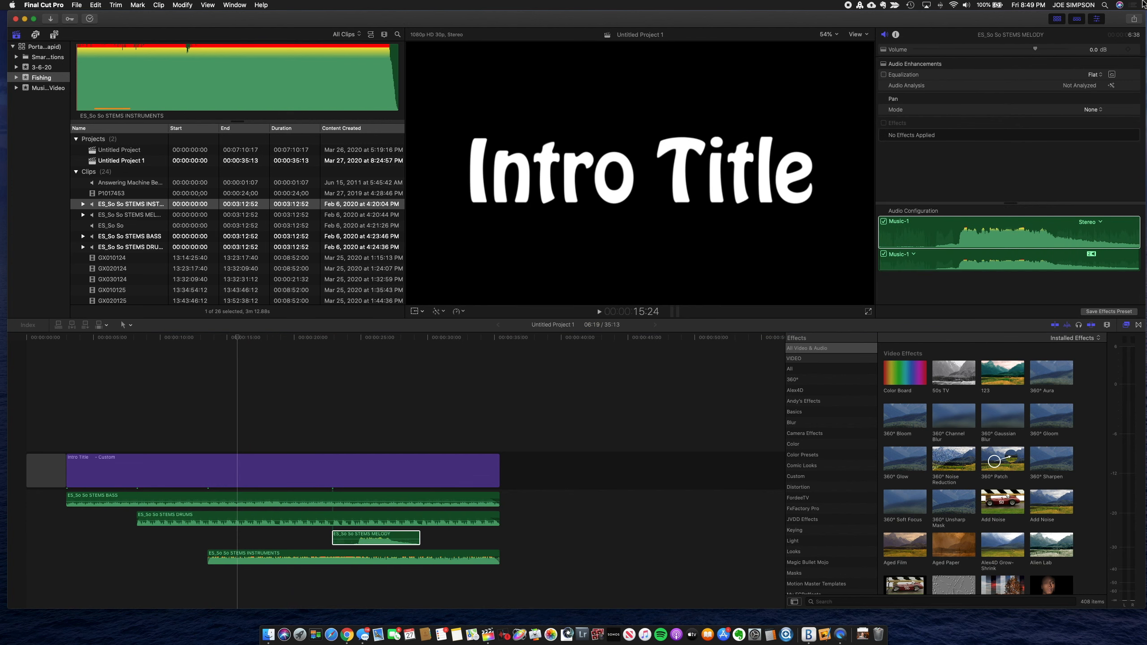
left_click(1093, 50)
key("Return")
left_click(386, 557)
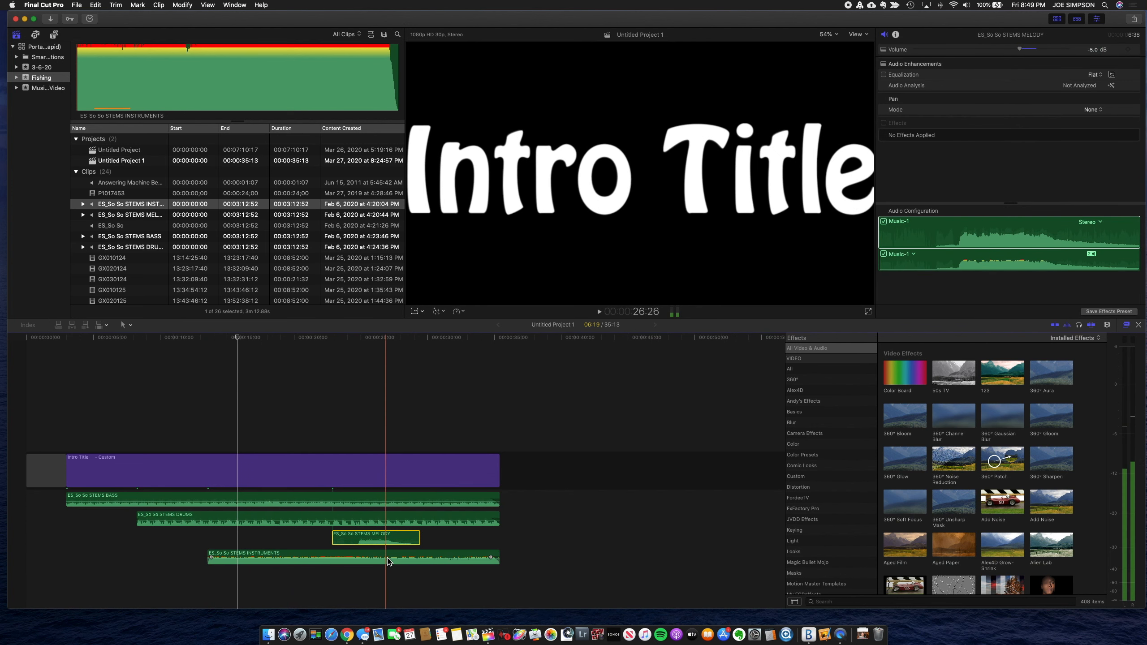
left_click(1094, 50)
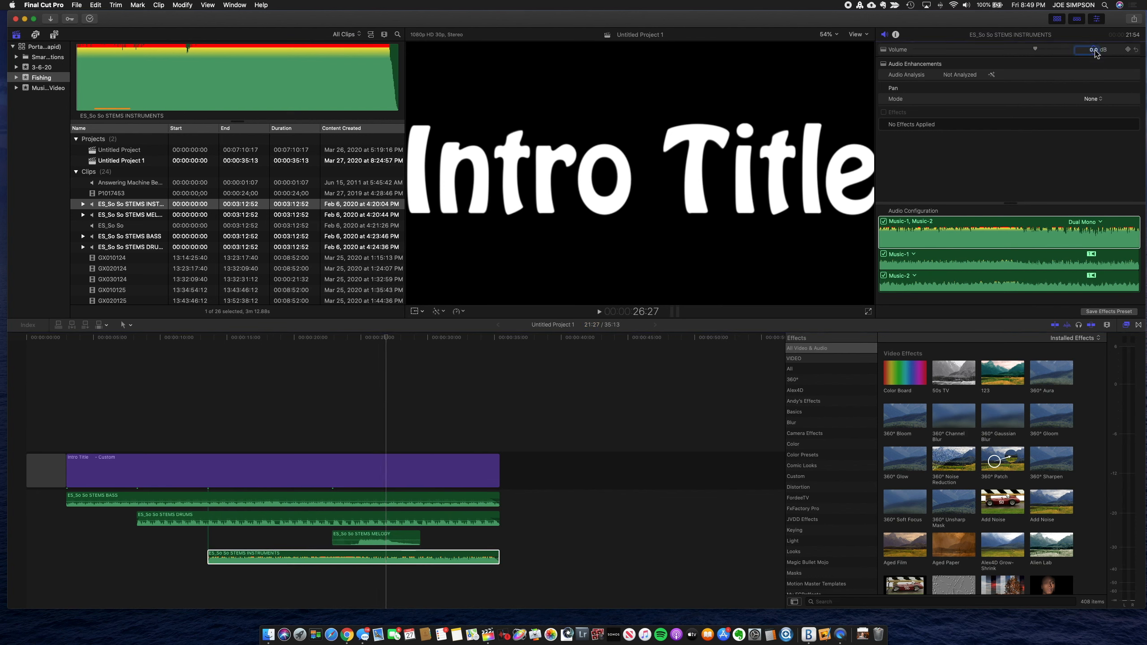
key("Return")
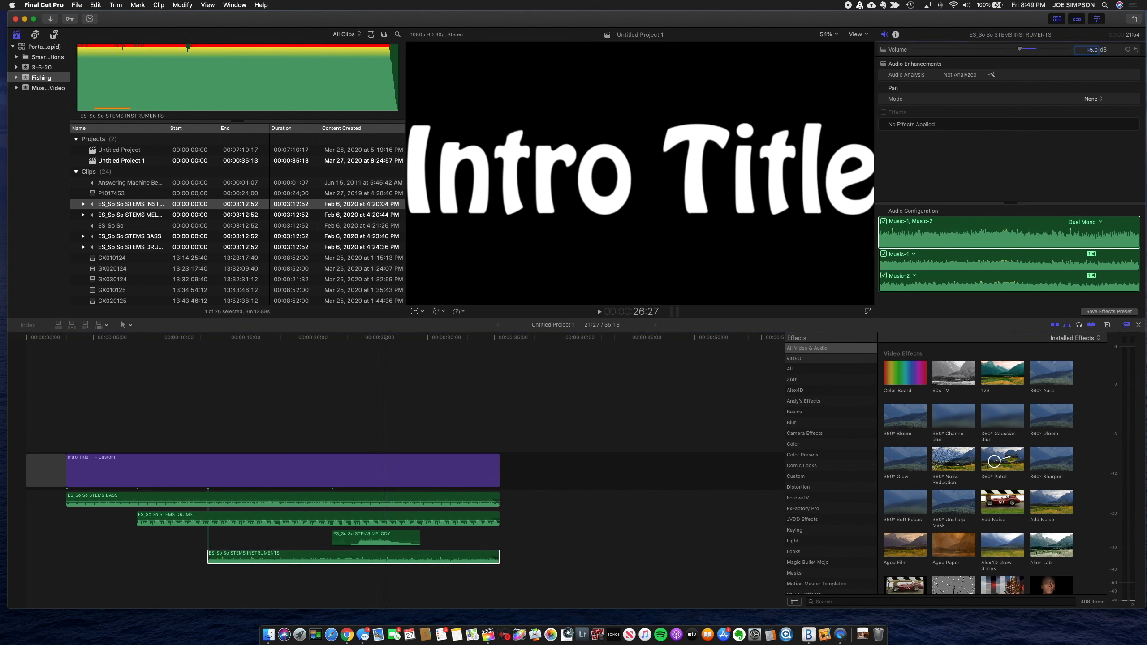
key("space")
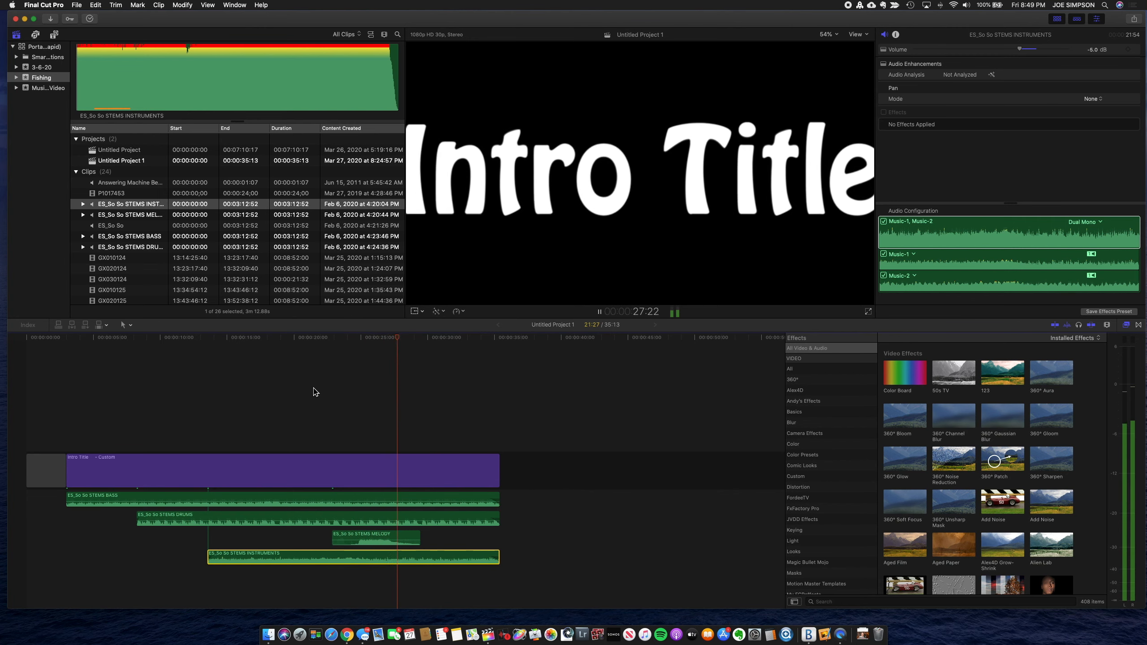
key("space")
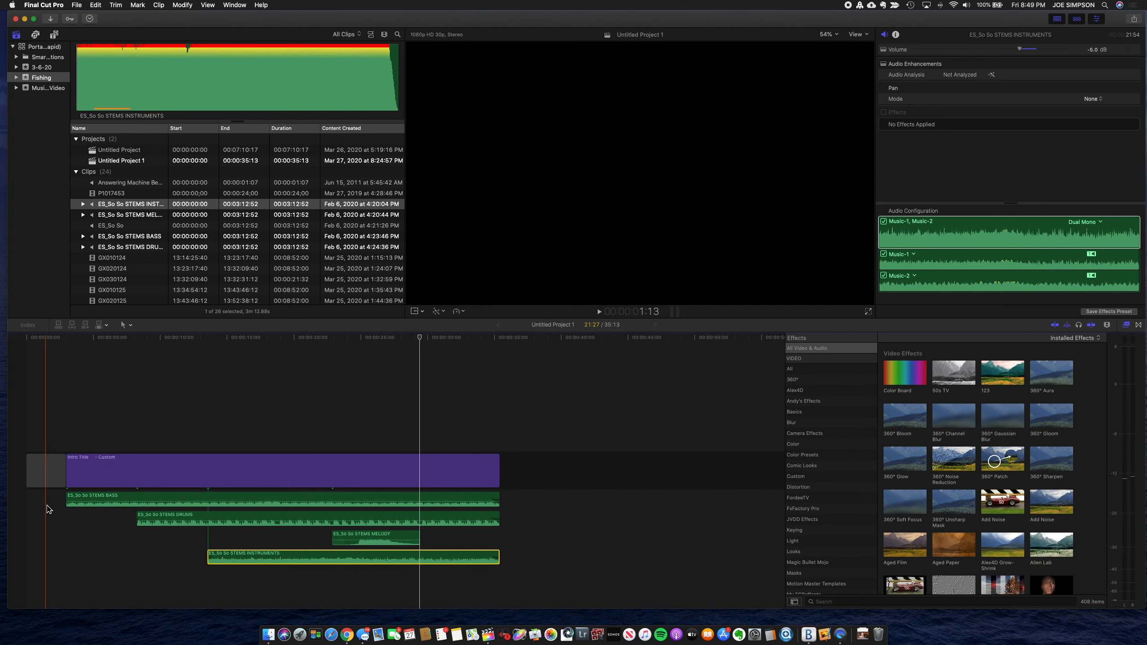
Step: Combine the four stem clips into a compound clip named Mix in the Fishing event
left_click_drag(38, 498, 420, 565)
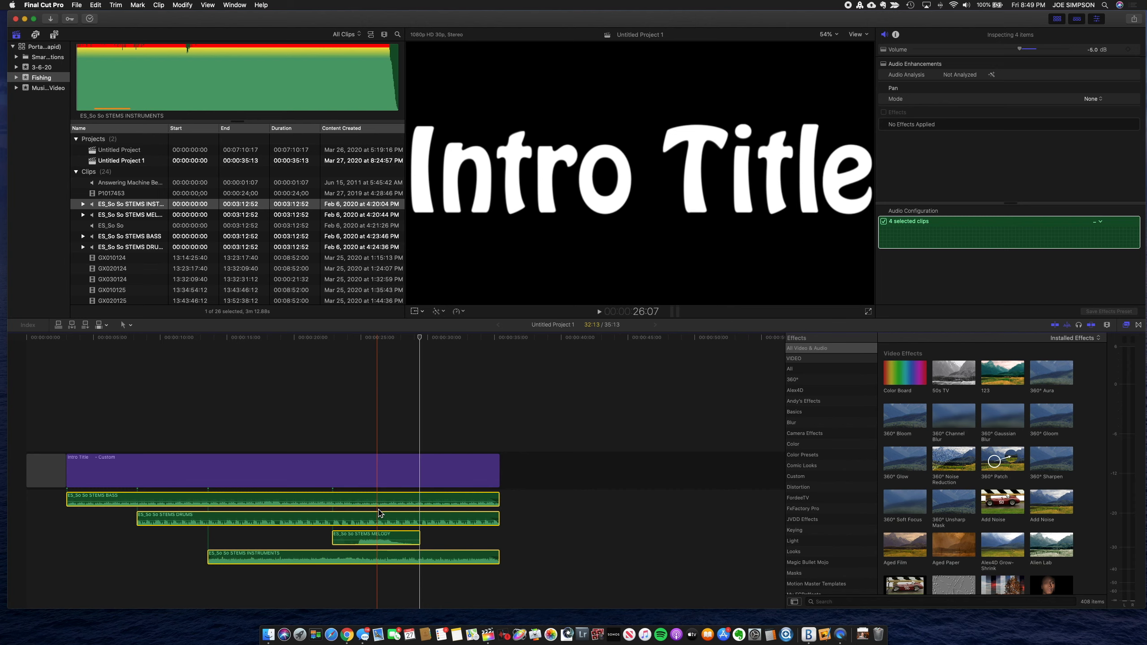
right_click(377, 508)
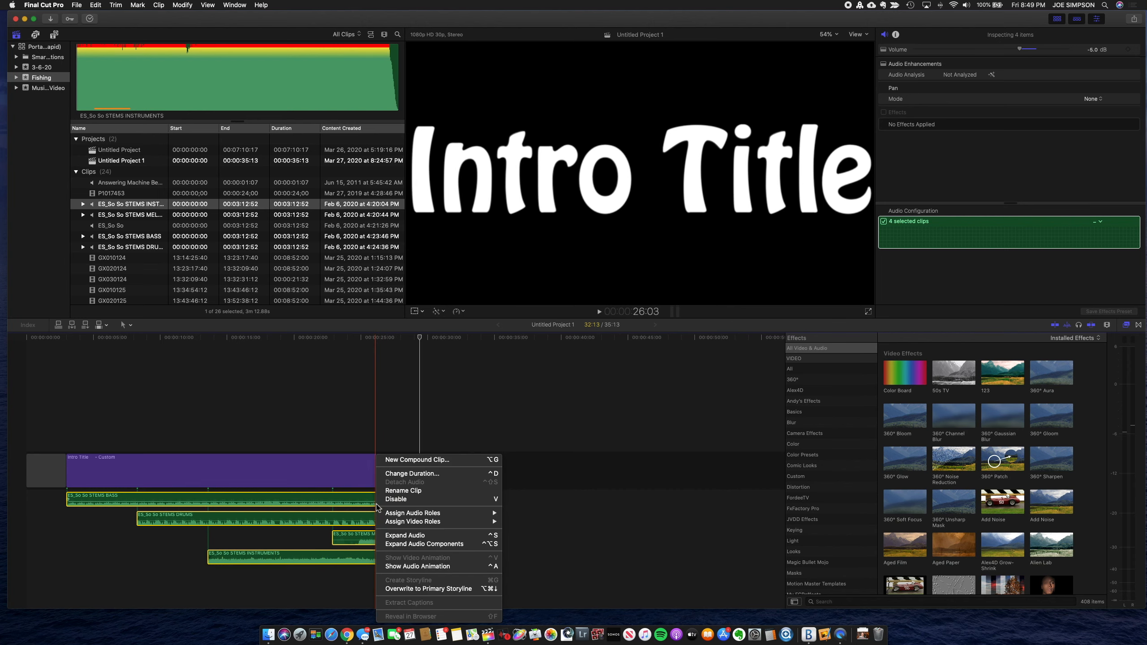
left_click(434, 459)
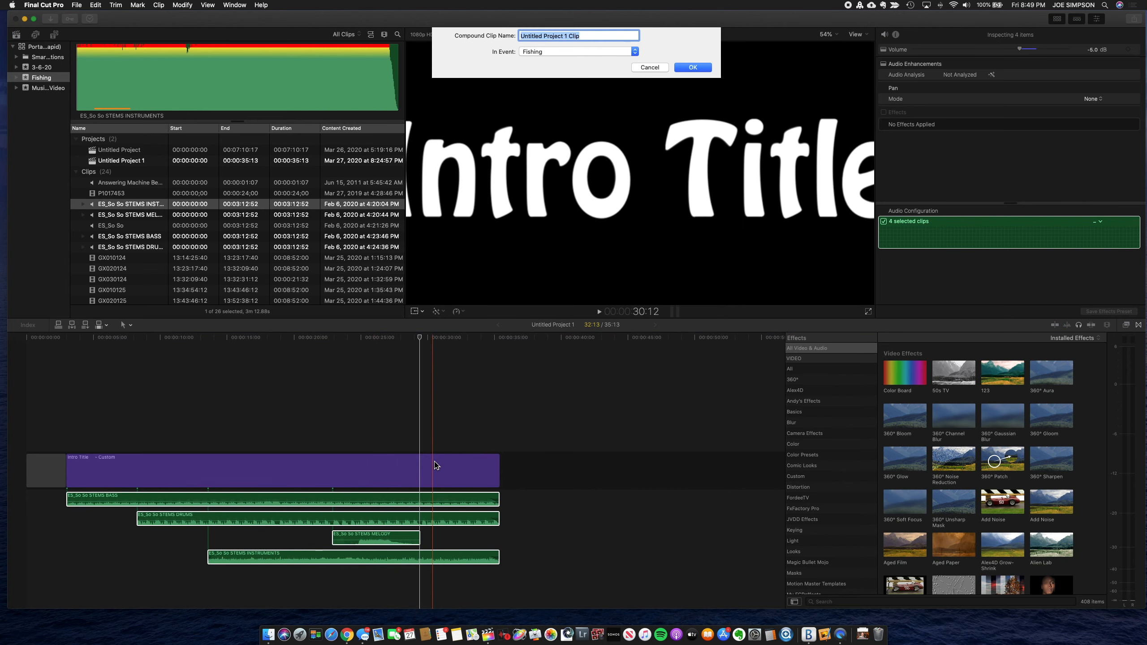
key("Return")
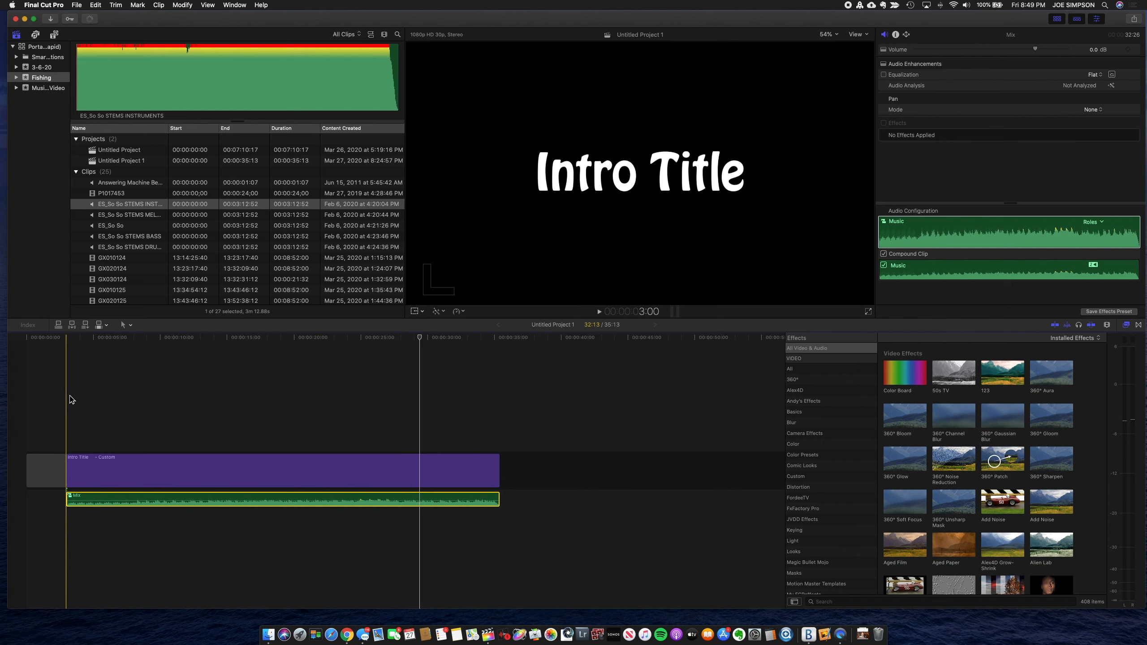
Step: Play the project full screen from the beginning to review the finished mix, and return to the editing view
left_click(26, 347)
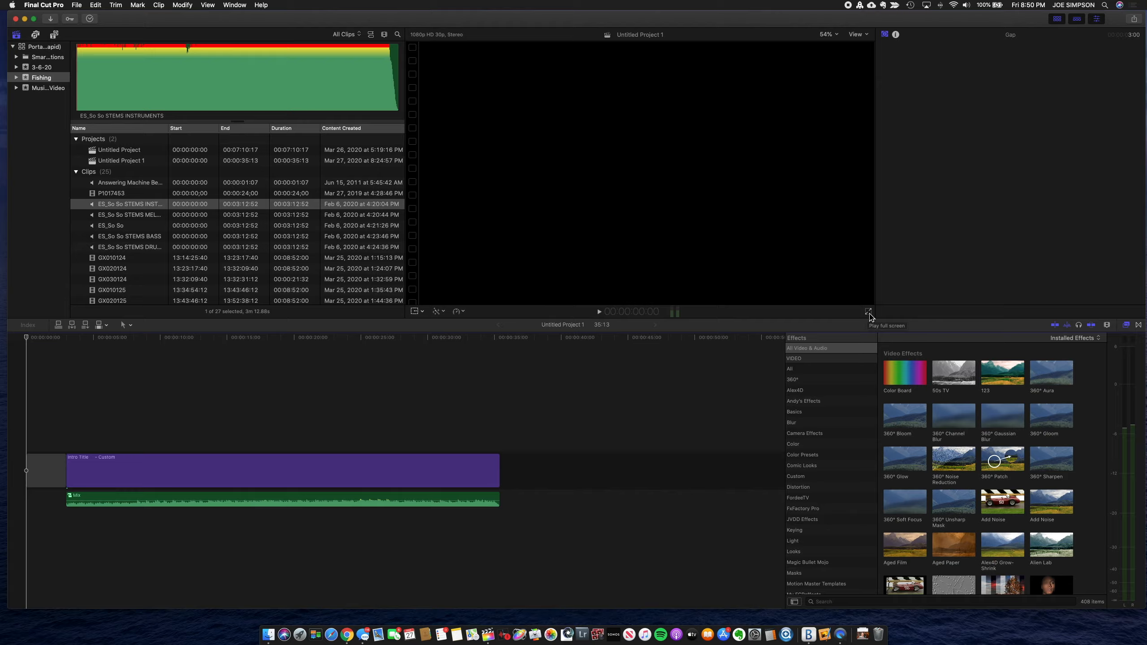
left_click(869, 313)
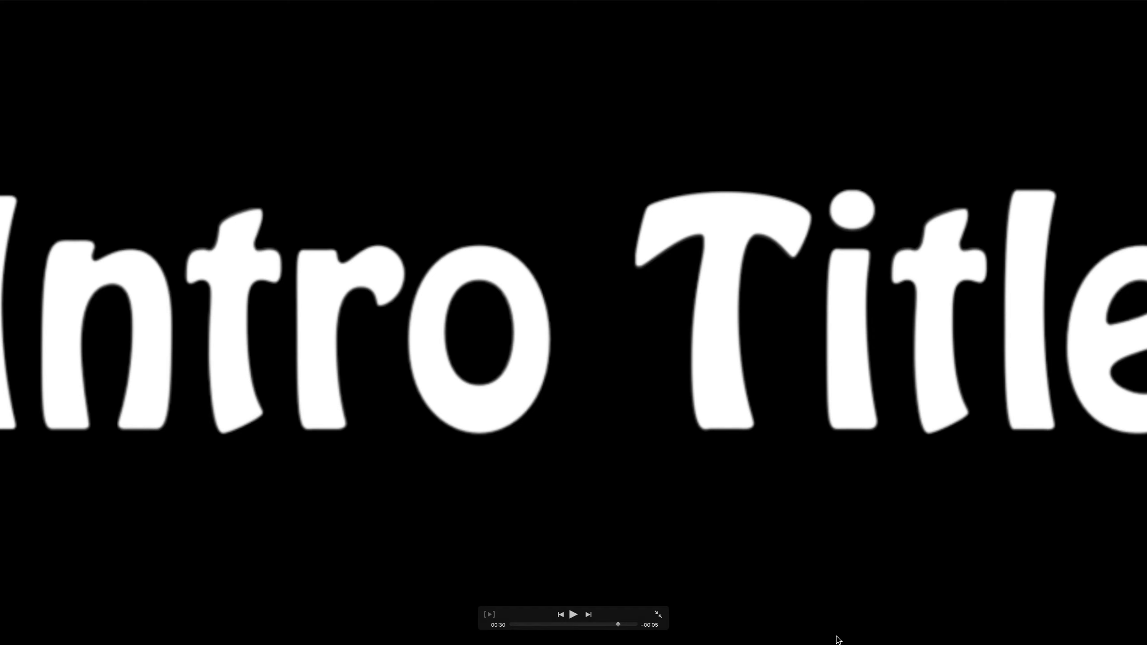
left_click(660, 618)
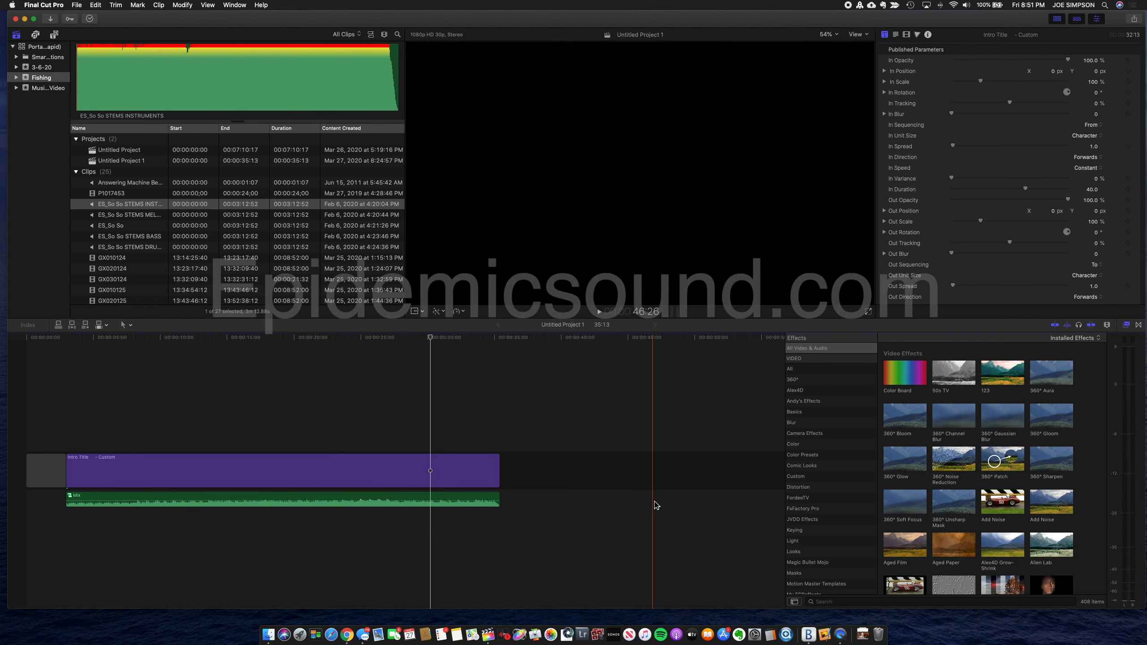